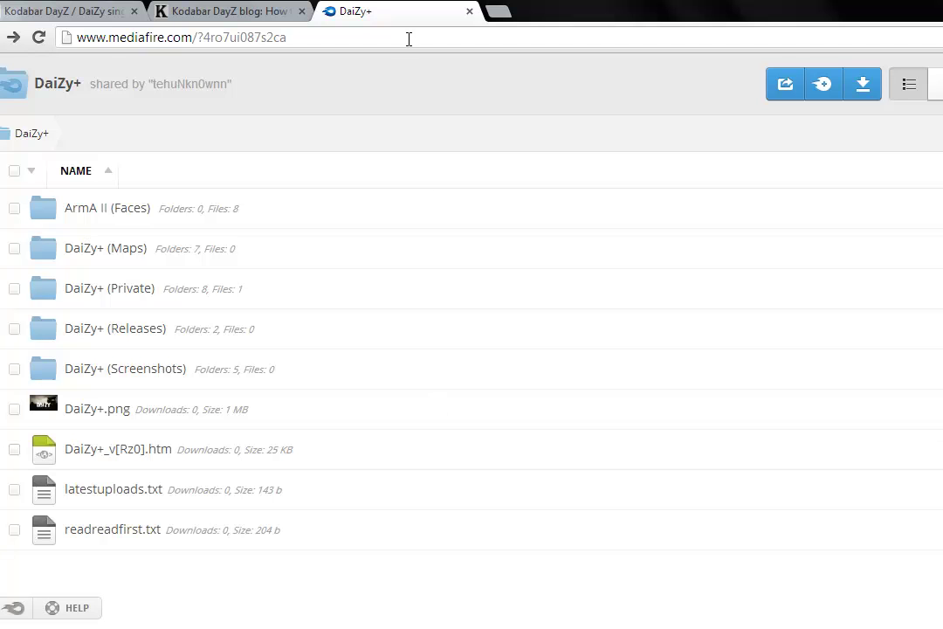
# View the Kodabar DayZ / DaiZy single player forum page and return to the shared DaiZy+ folder on MediaFire.
pyautogui.click(174, 18)
pyautogui.click(90, 11)
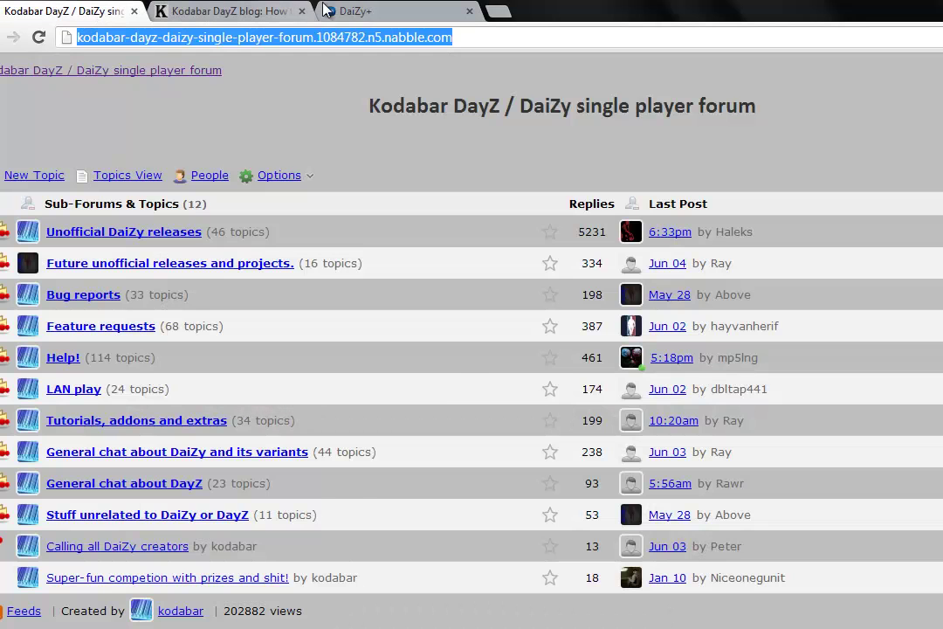
pyautogui.click(371, 10)
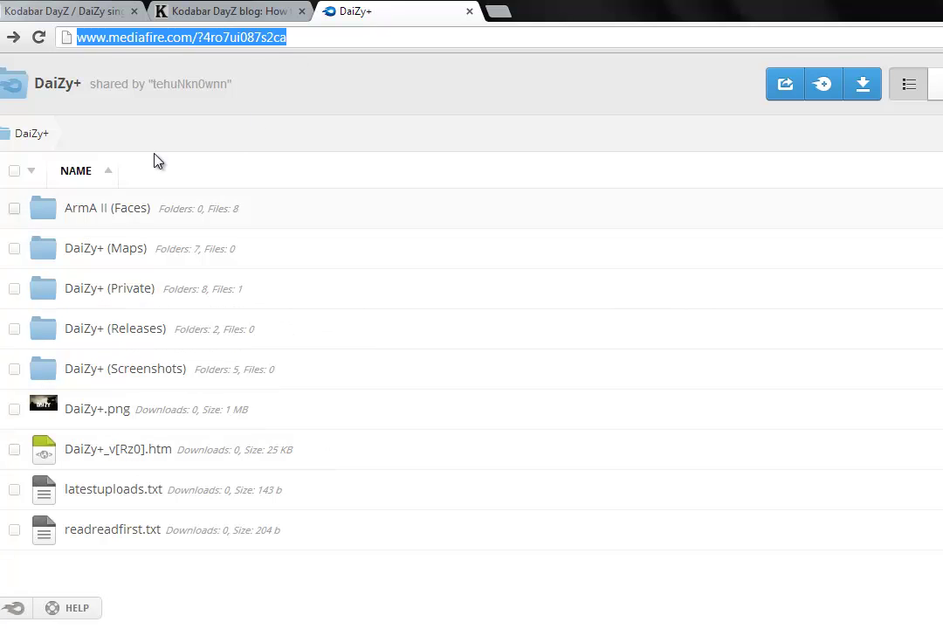
pyautogui.click(153, 36)
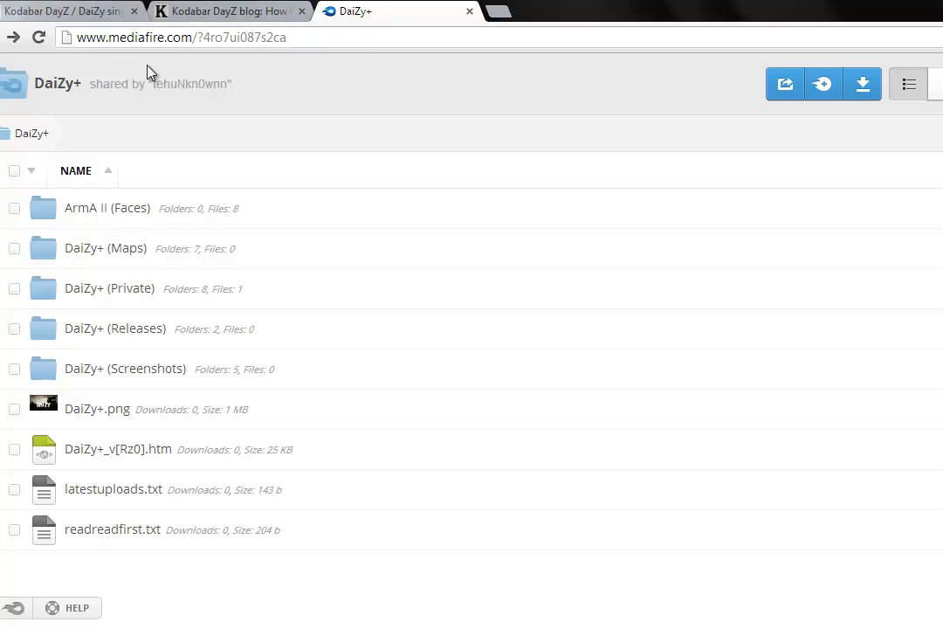
# Download DaiZy+_v[Rz0].rar from the latest folder inside DaiZy+ (Releases).
pyautogui.click(128, 331)
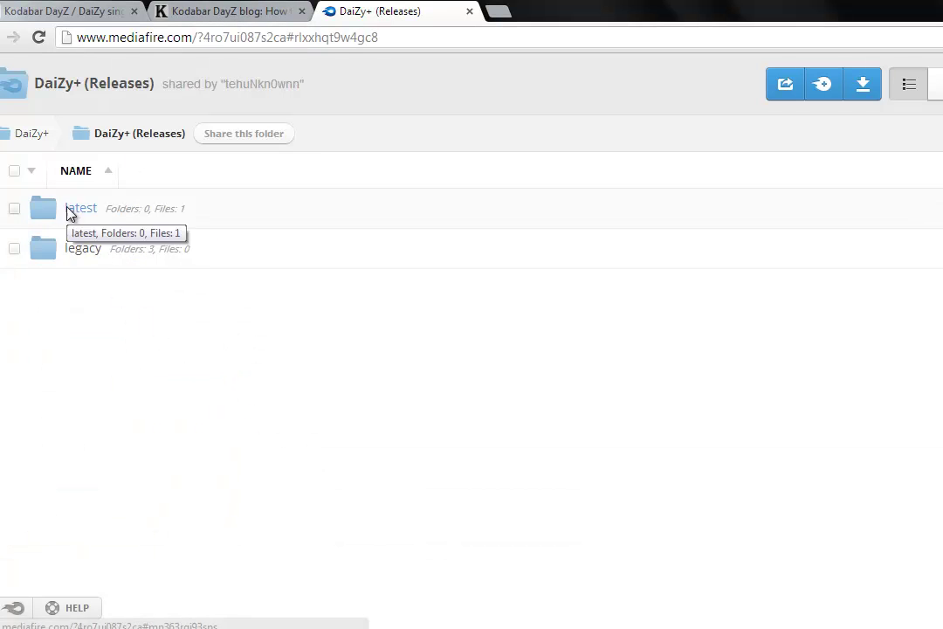
pyautogui.click(70, 214)
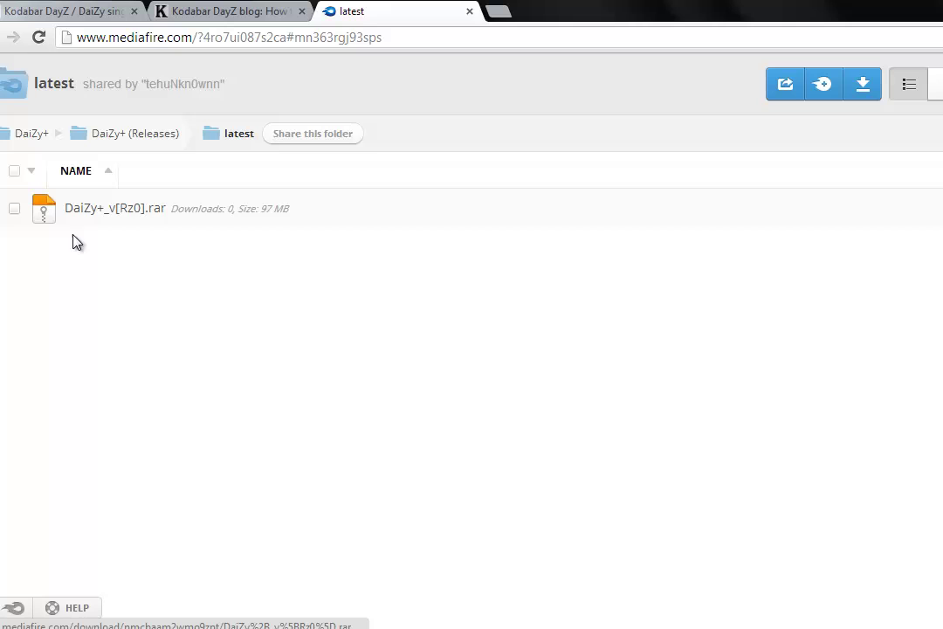
pyautogui.click(125, 214)
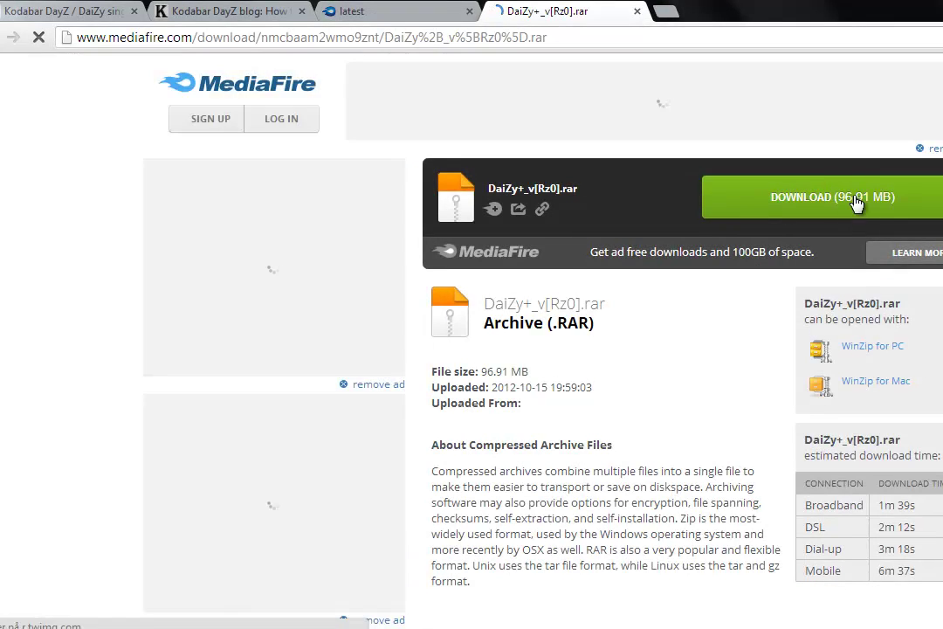
pyautogui.click(842, 199)
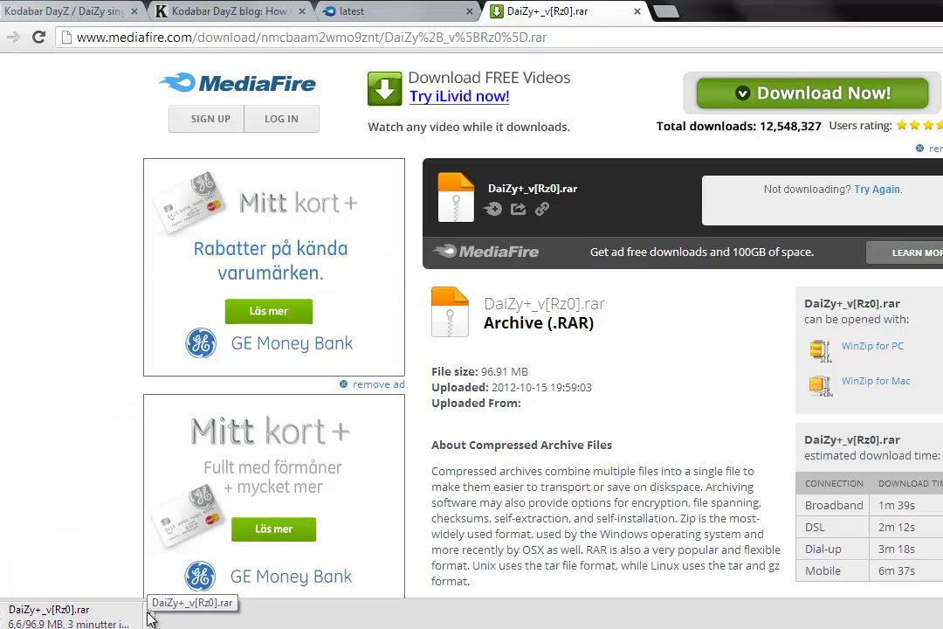
# Check the latest folder's listing against the archive's download page and close that download page.
pyautogui.click(358, 11)
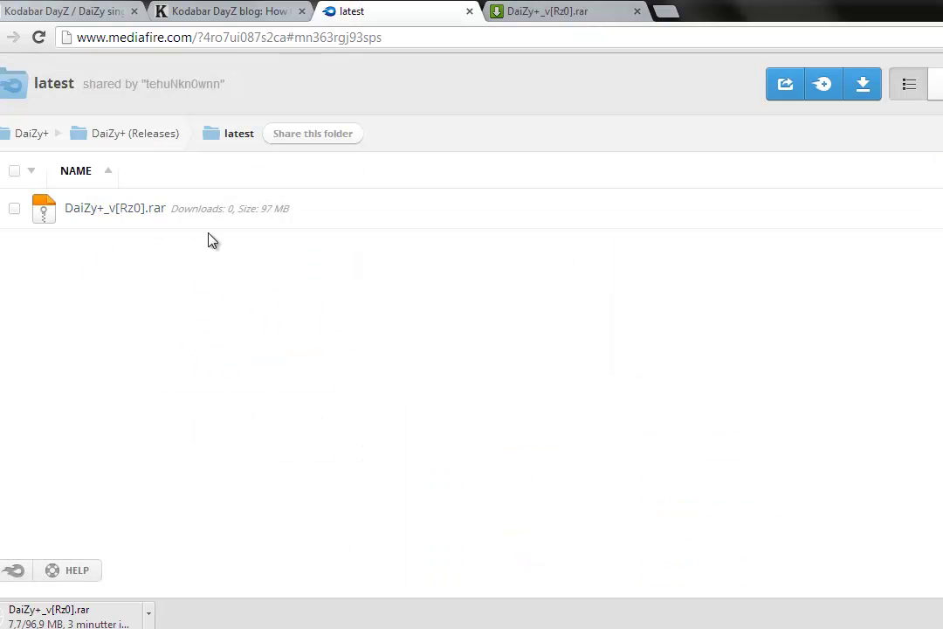
pyautogui.moveTo(100, 196); pyautogui.dragTo(16, 158)
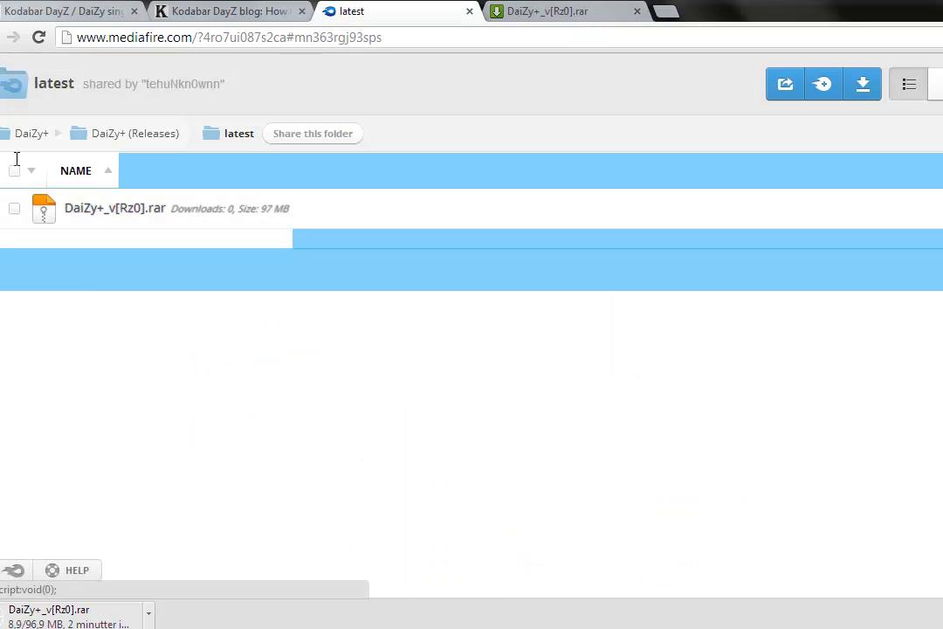
pyautogui.click(112, 371)
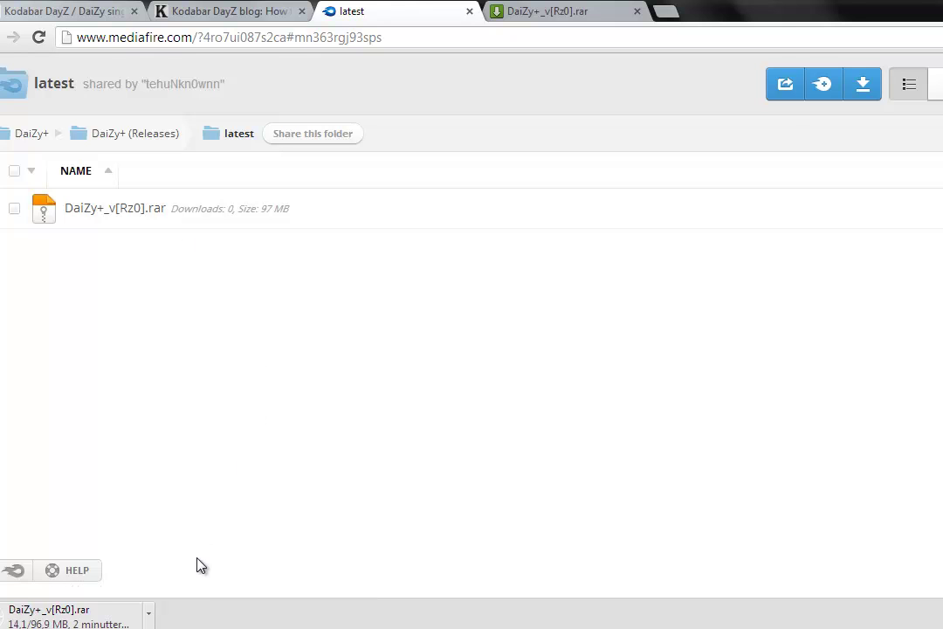
pyautogui.click(535, 10)
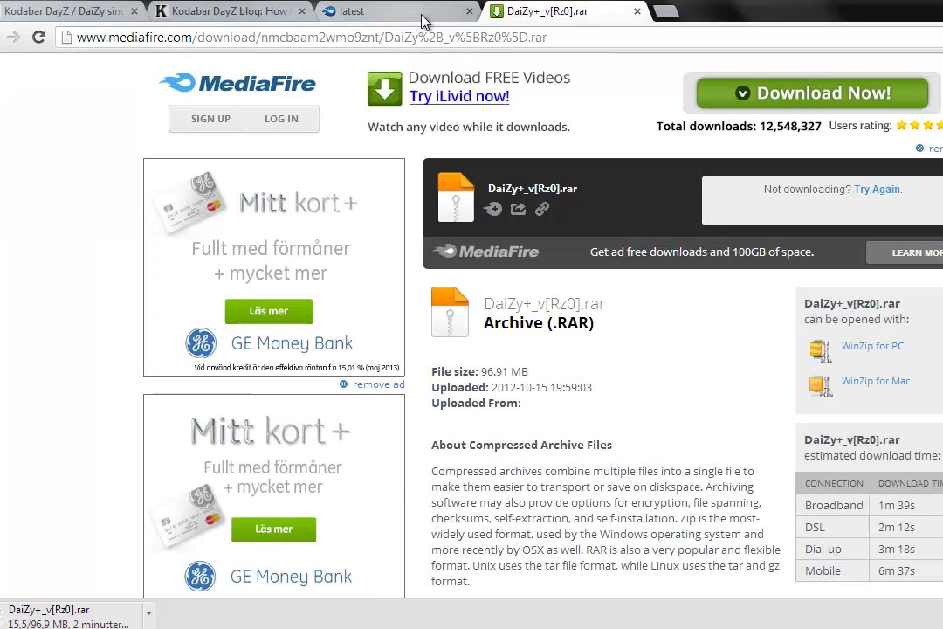
pyautogui.click(376, 14)
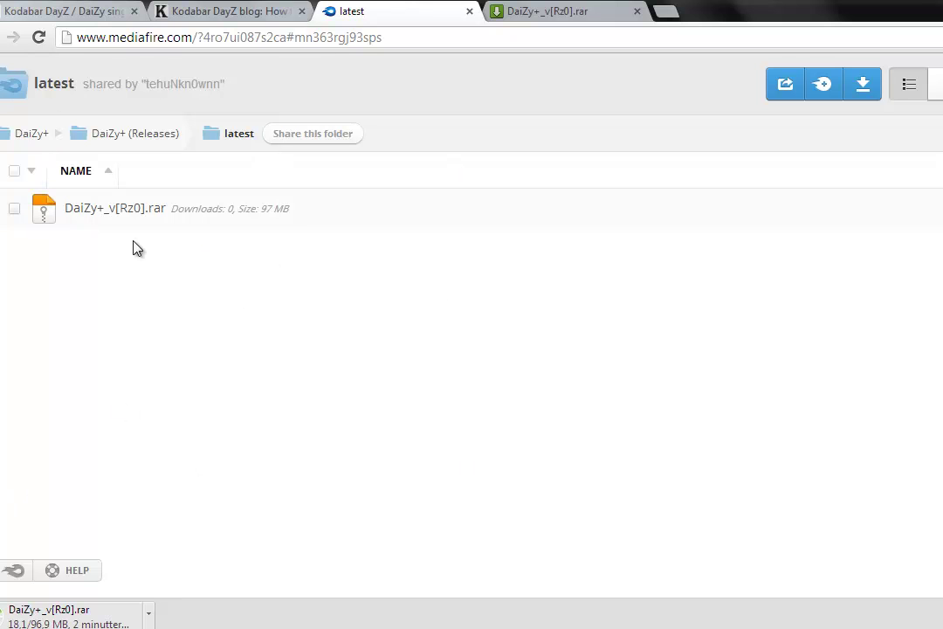
pyautogui.click(507, 11)
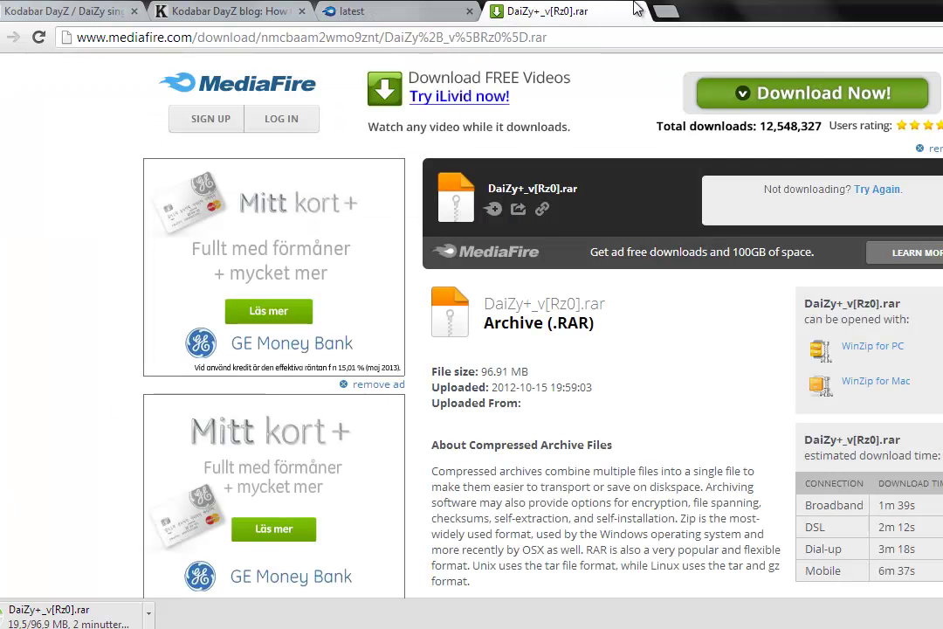
pyautogui.click(637, 11)
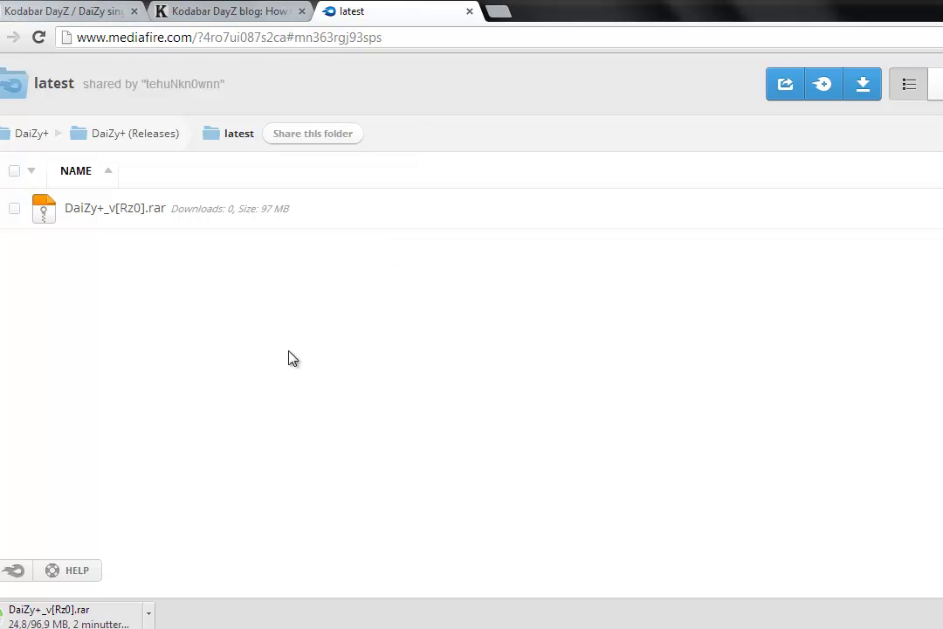
# Browse the DaiZy+ (Releases) subfolders legacy and latest, and return to the top-level DaiZy+ folder.
pyautogui.press('BackSpace')
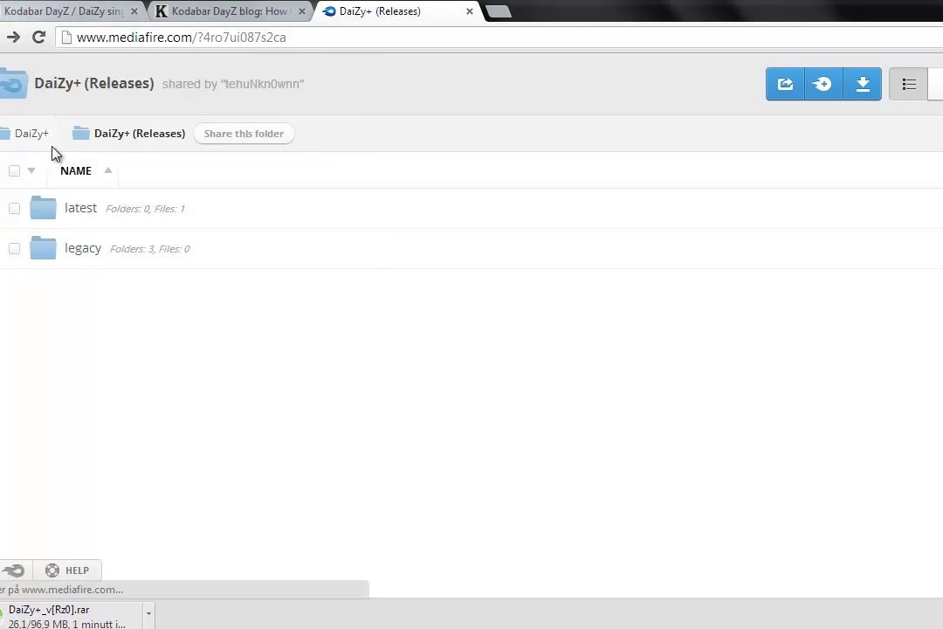
pyautogui.press('BackSpace')
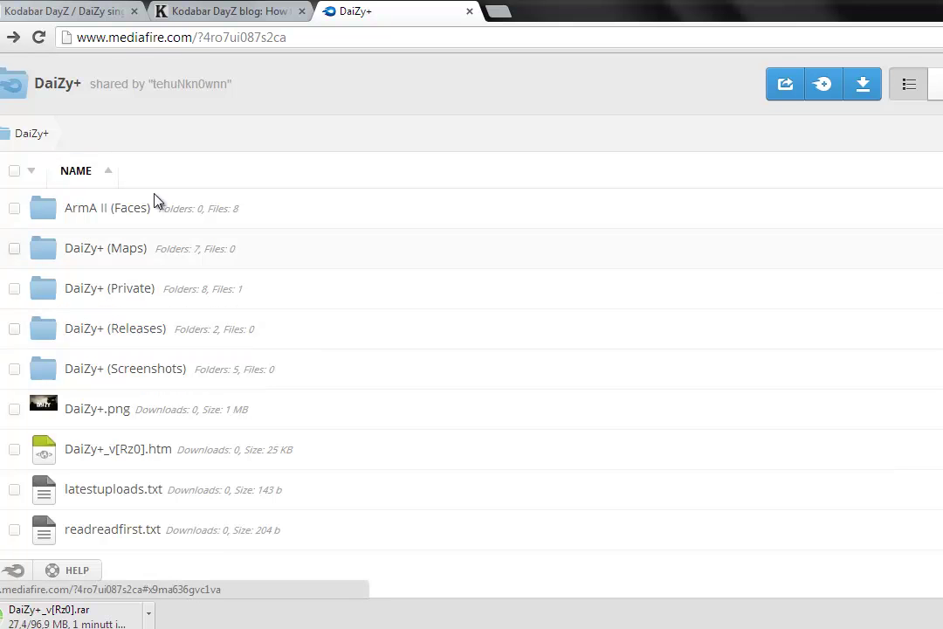
pyautogui.click(298, 37)
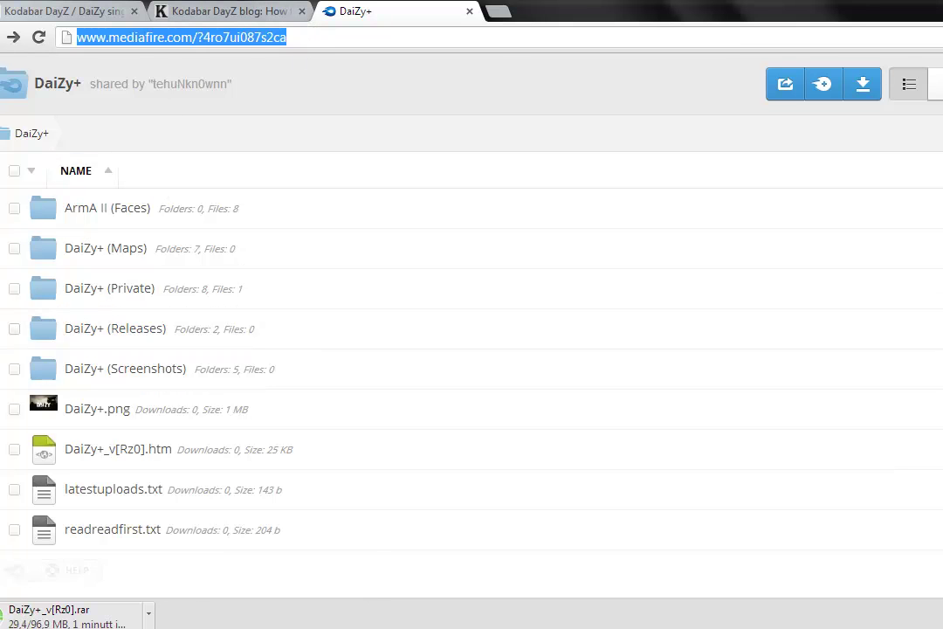
pyautogui.click(118, 328)
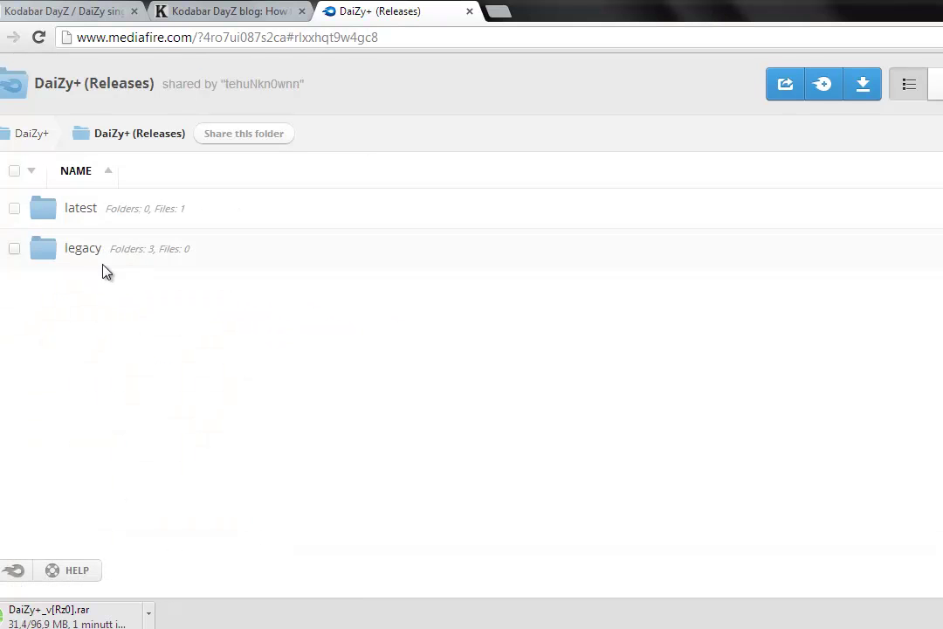
pyautogui.click(84, 250)
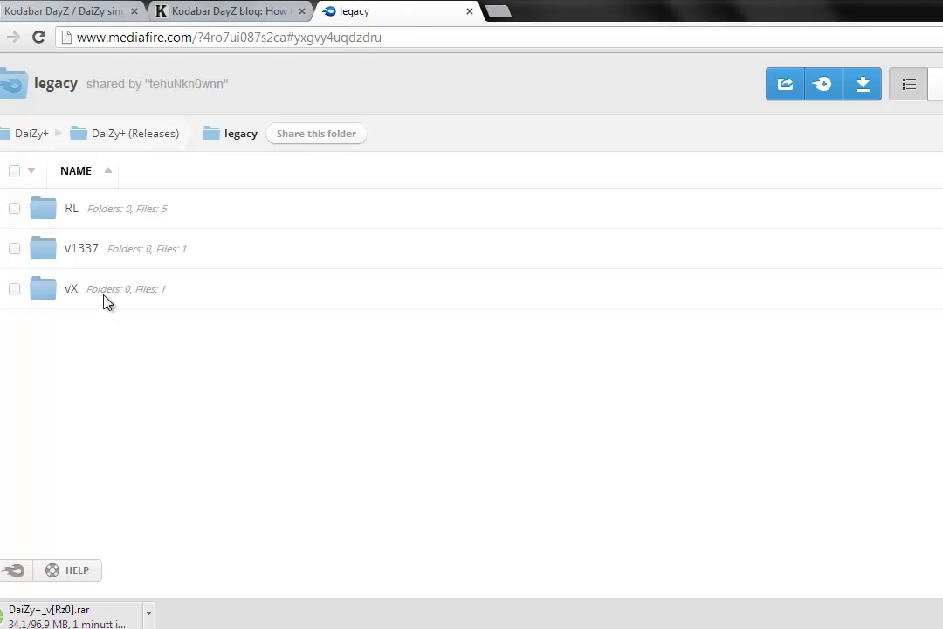
pyautogui.hotkey('alt', 'Left')
pyautogui.click(80, 210)
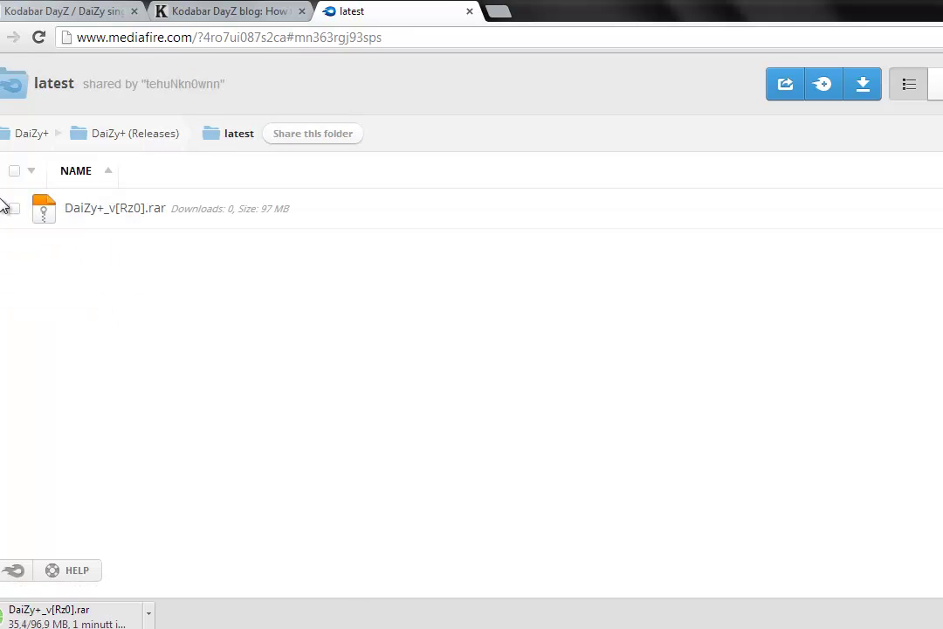
pyautogui.hotkey('alt', 'Left')
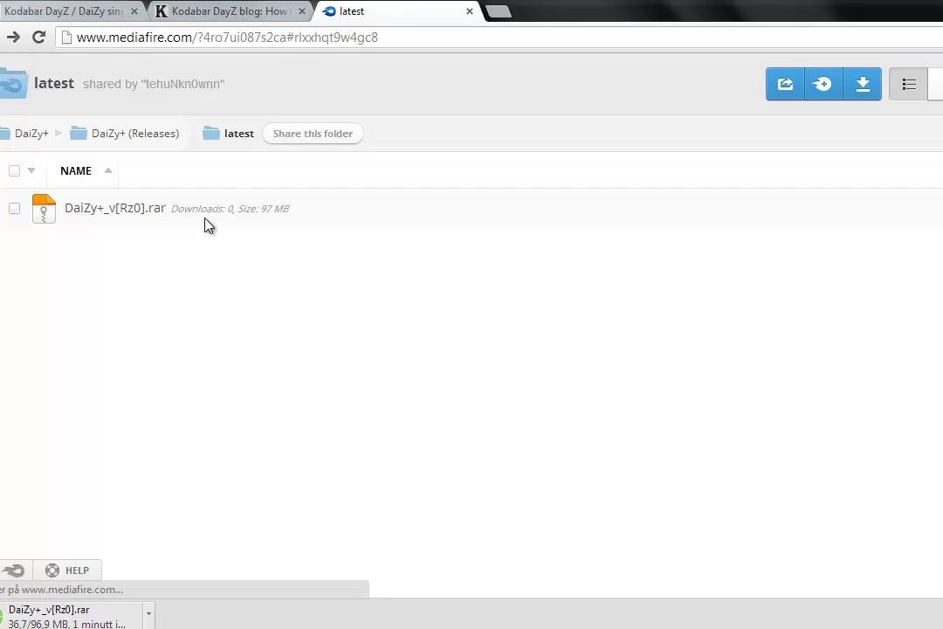
pyautogui.hotkey('alt', 'Left')
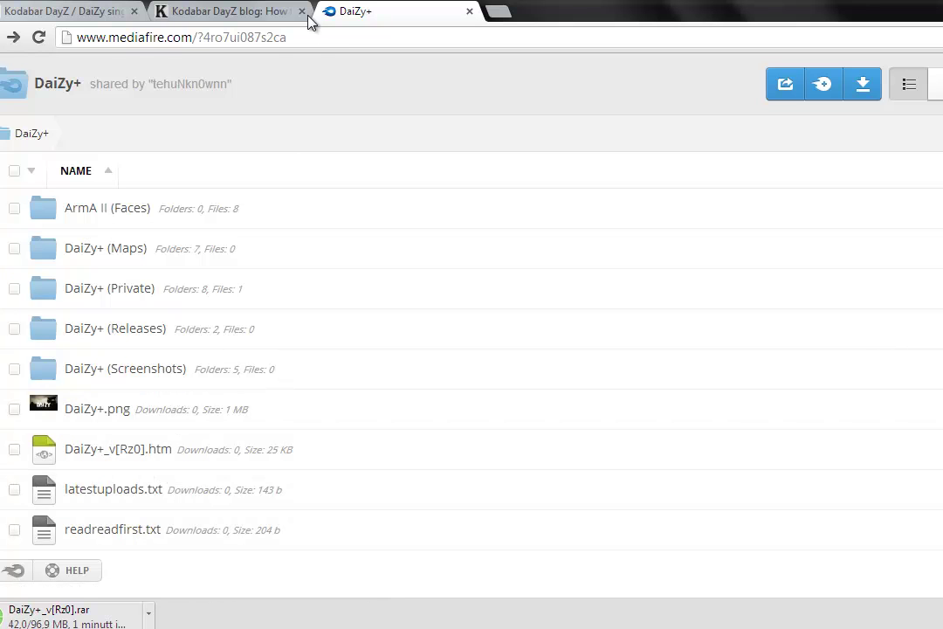
# Close the MediaFire folder page and skim the blog guide on installing Loki's Lost Key for DaiZy.
pyautogui.click(470, 12)
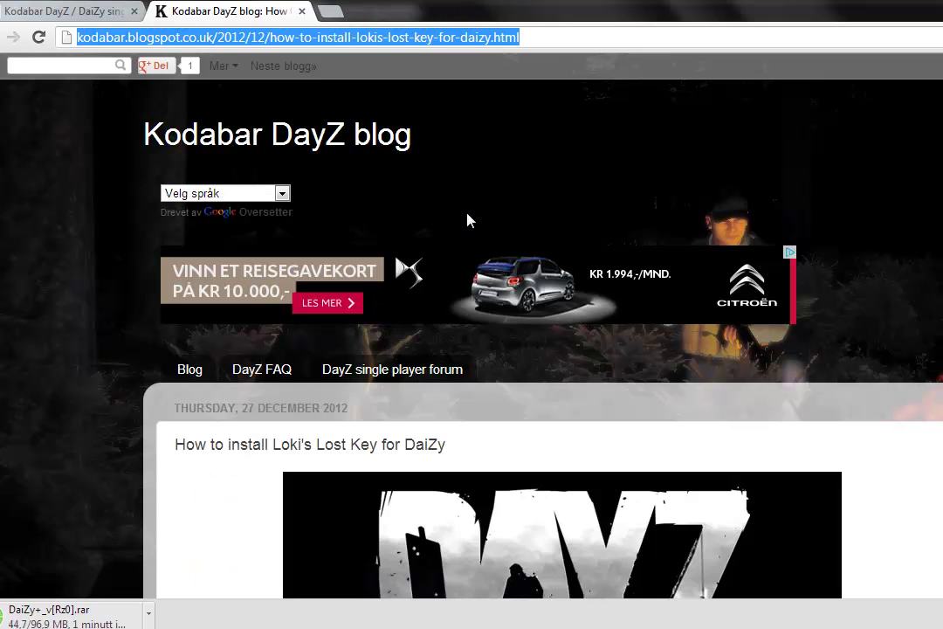
pyautogui.scroll(-10, 467, 220)
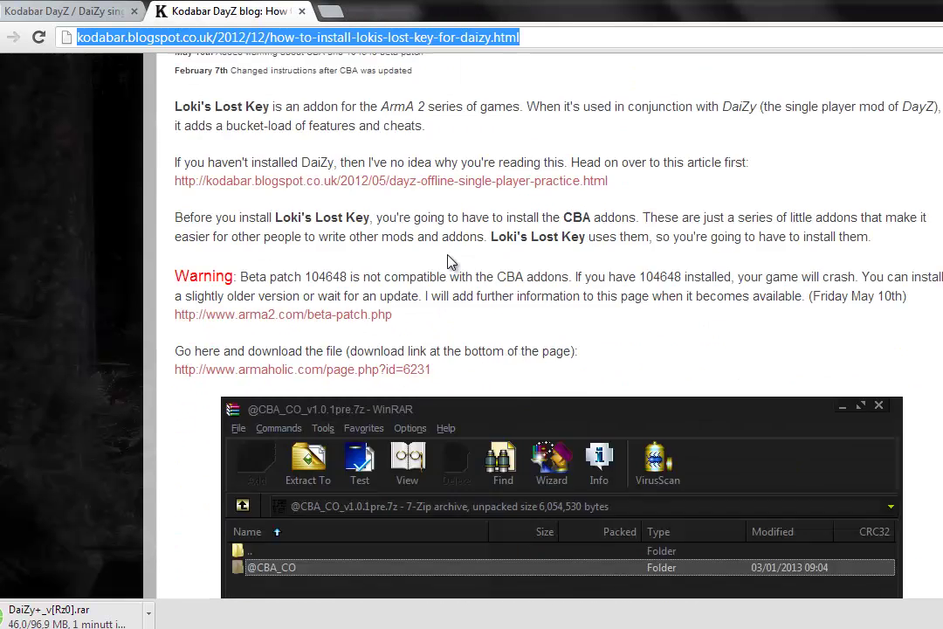
pyautogui.scroll(-9, 450, 262)
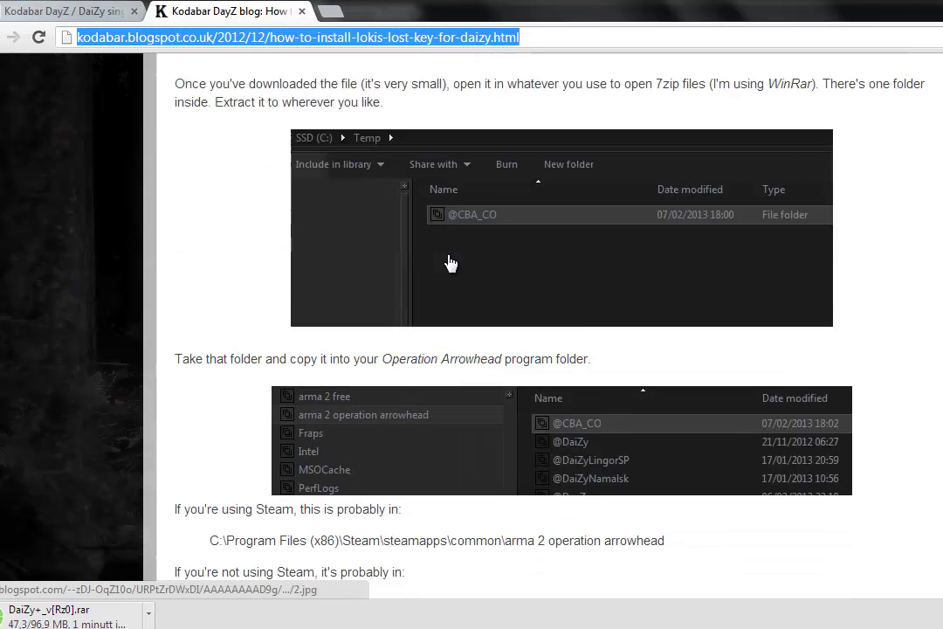
pyautogui.scroll(-8, 450, 262)
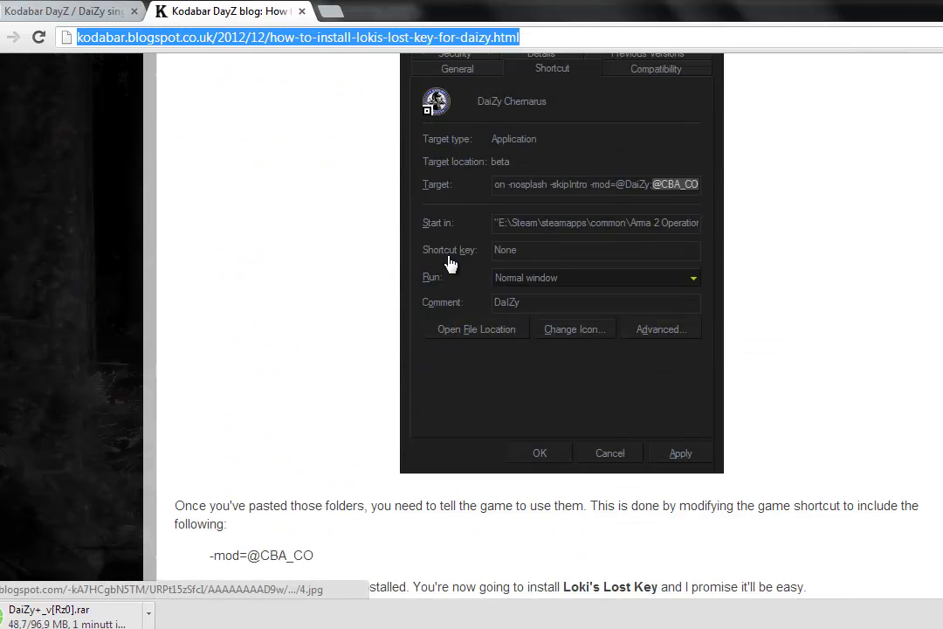
pyautogui.scroll(16, 437, 270)
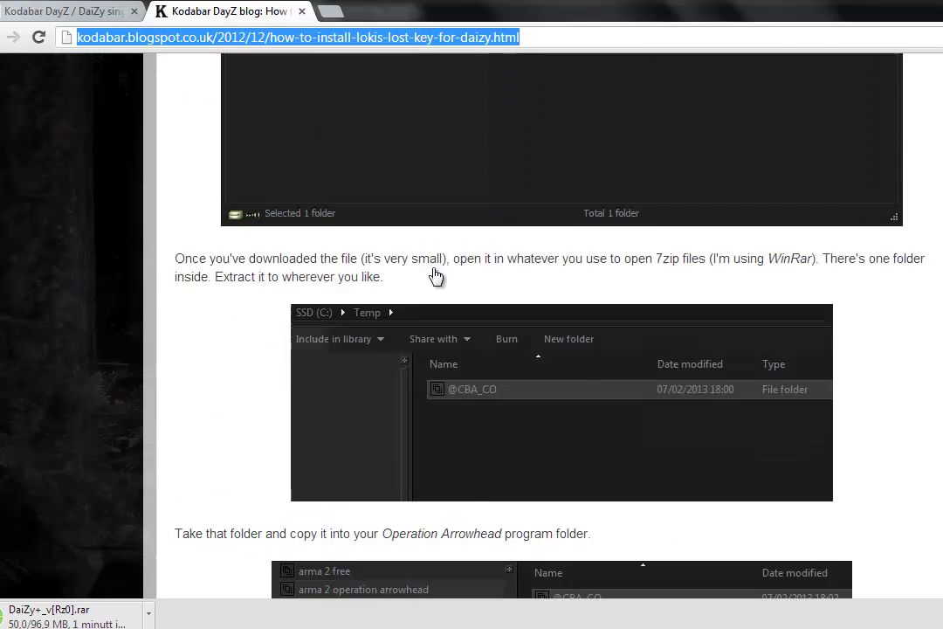
pyautogui.scroll(8, 435, 276)
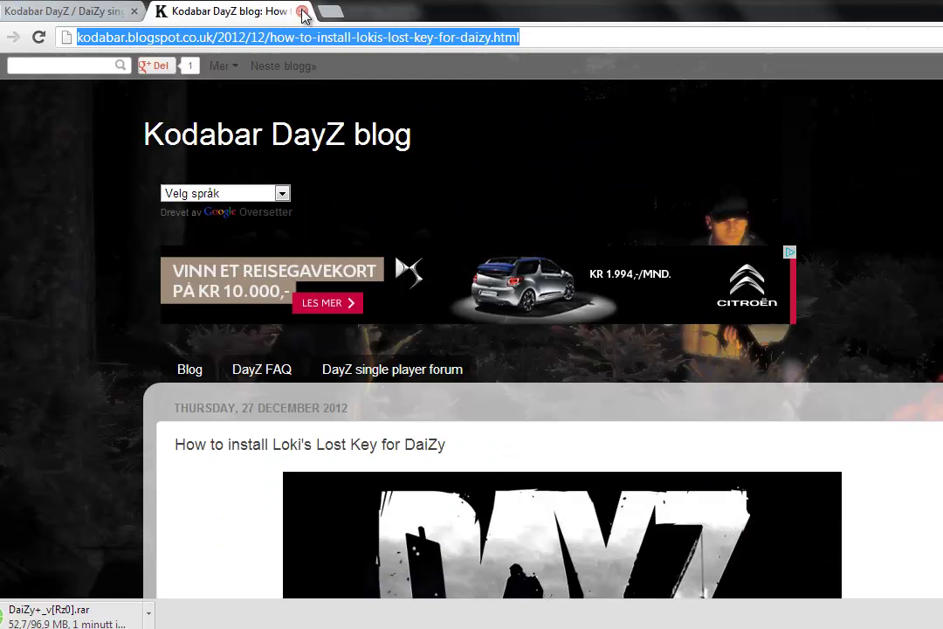
# Switch from the blog guide to the main page of the Kodabar DayZ / DaiZy single player forum.
pyautogui.click(288, 31)
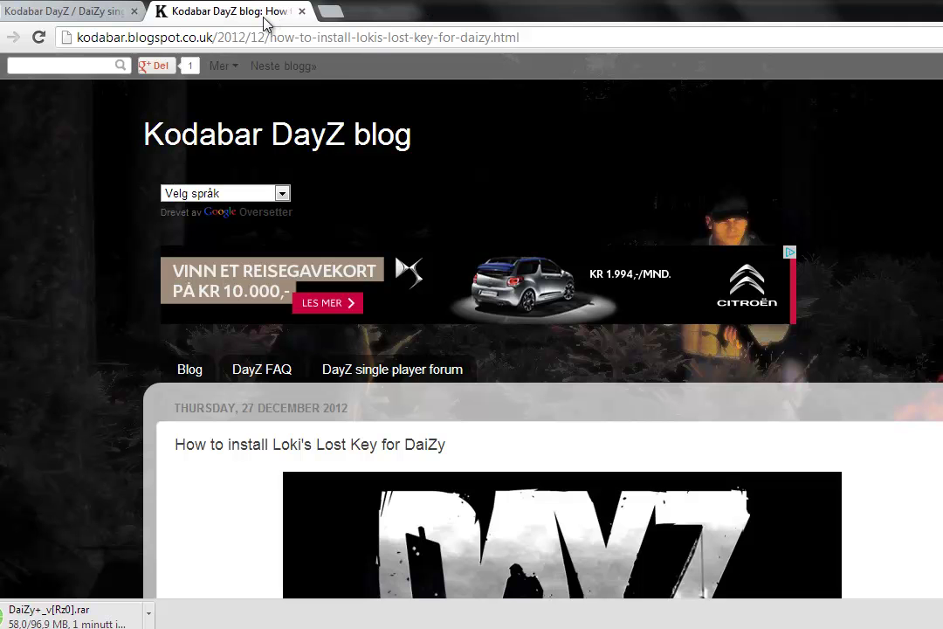
pyautogui.click(83, 12)
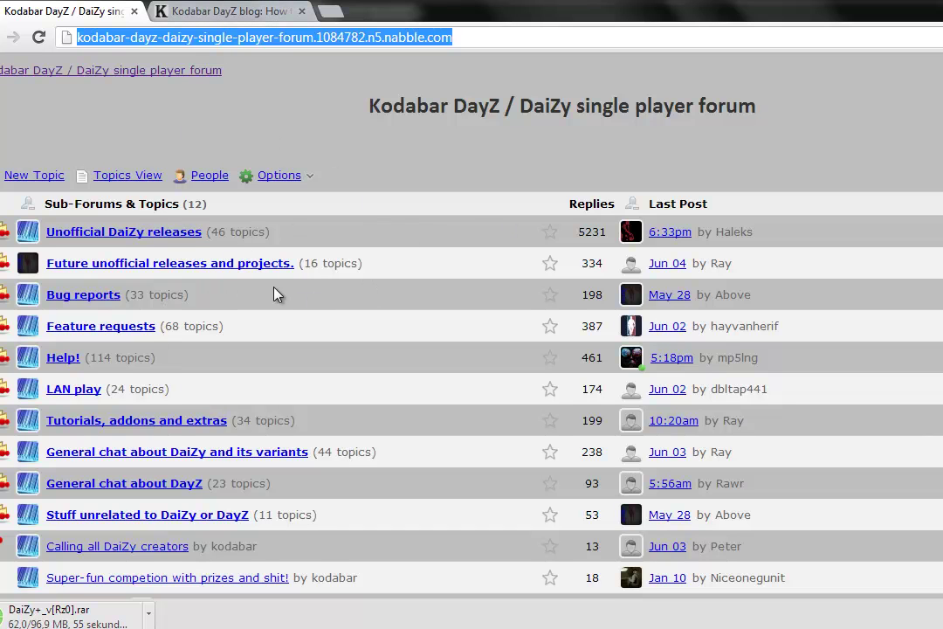
pyautogui.click(402, 128)
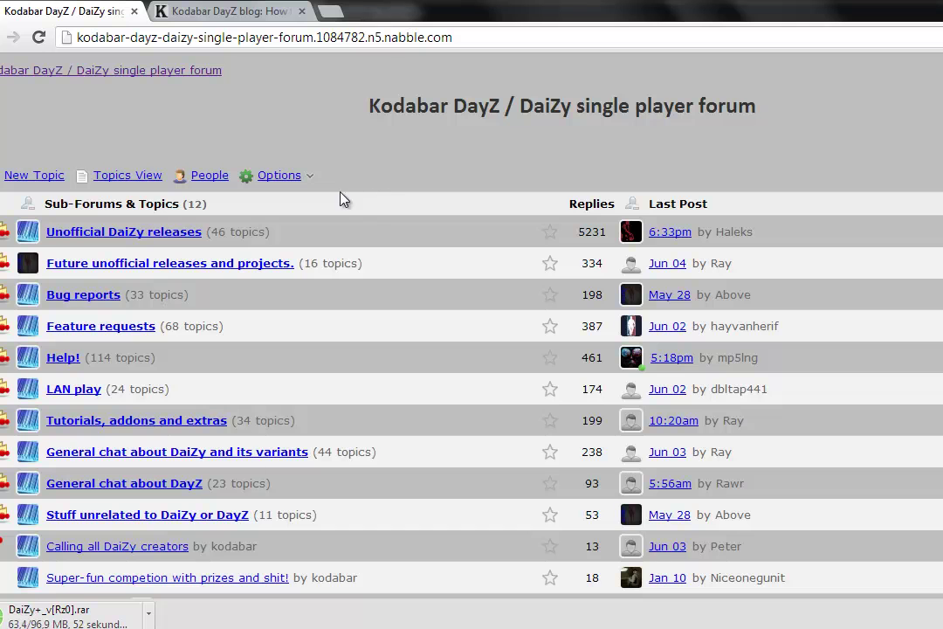
pyautogui.hotkey('alt', 'Tab')
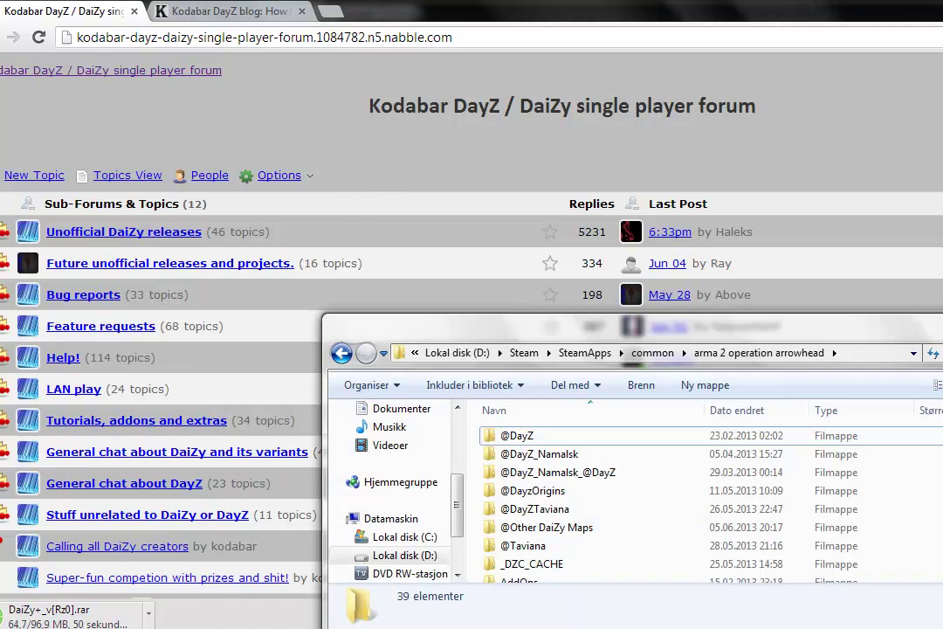
pyautogui.doubleClick(559, 527)
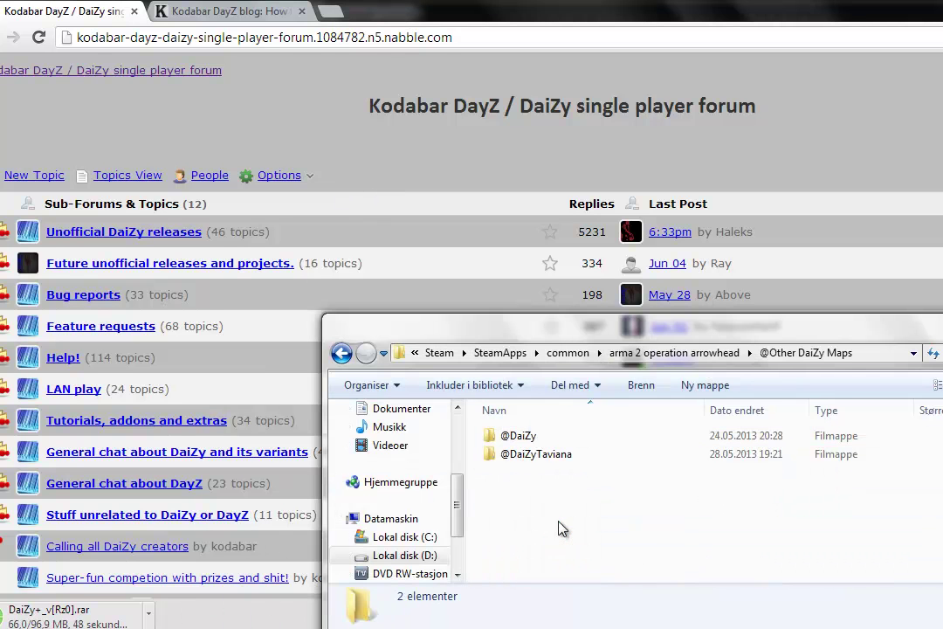
pyautogui.doubleClick(557, 455)
pyautogui.doubleClick(494, 436)
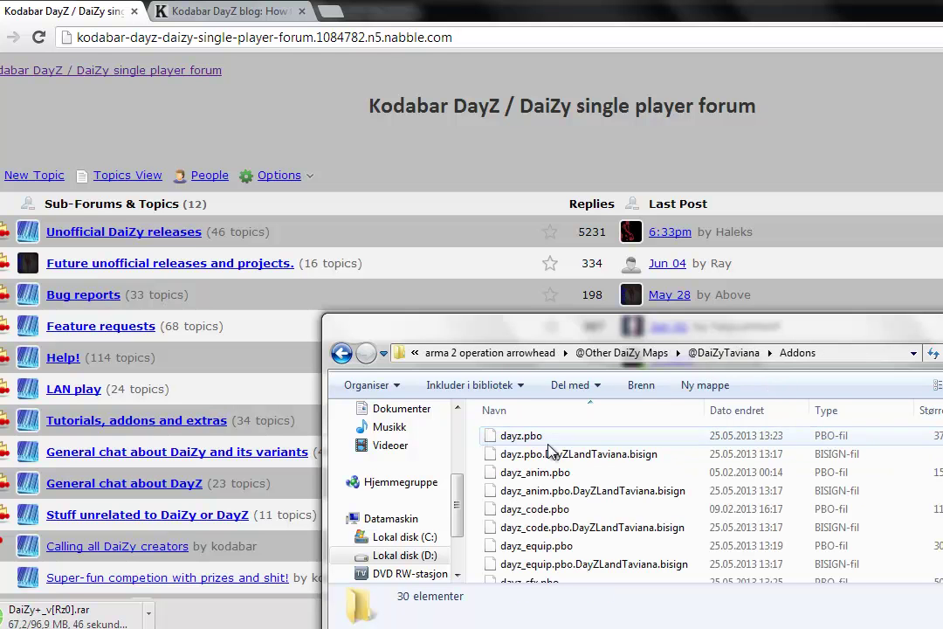
pyautogui.scroll(-2, 564, 481)
pyautogui.scroll(2, 570, 476)
pyautogui.press('BackSpace')
pyautogui.press('BackSpace')
pyautogui.press('BackSpace')
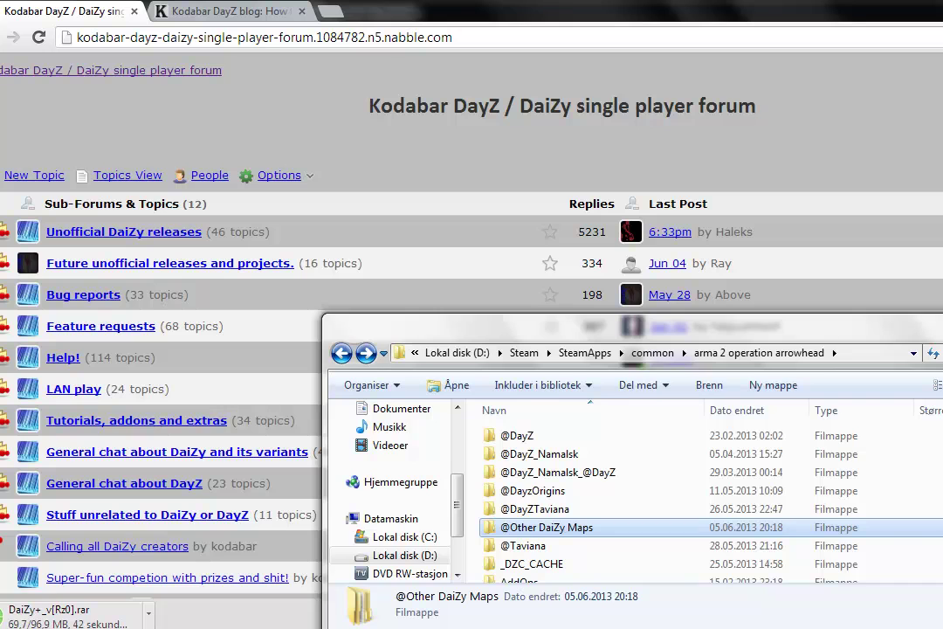
# Close the blog guide tab and look through the topics in the forum's Unofficial DaiZy releases section.
pyautogui.hotkey('alt', 'Tab')
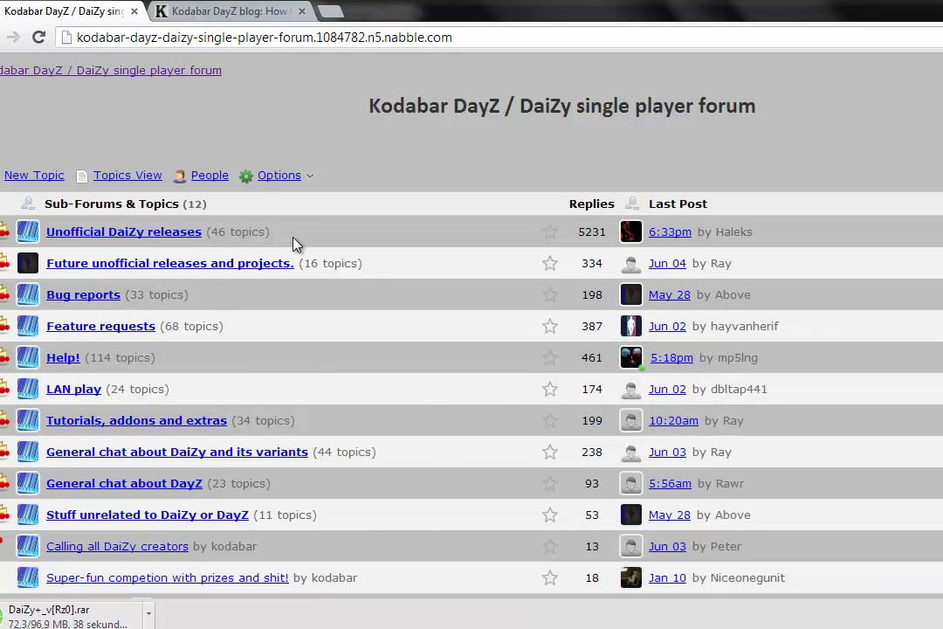
pyautogui.click(303, 12)
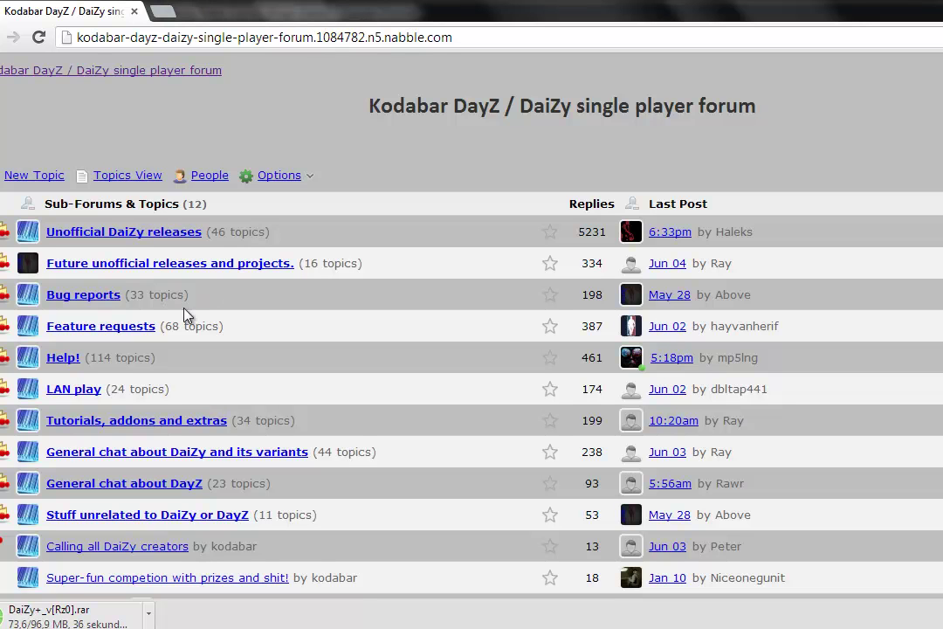
pyautogui.click(131, 234)
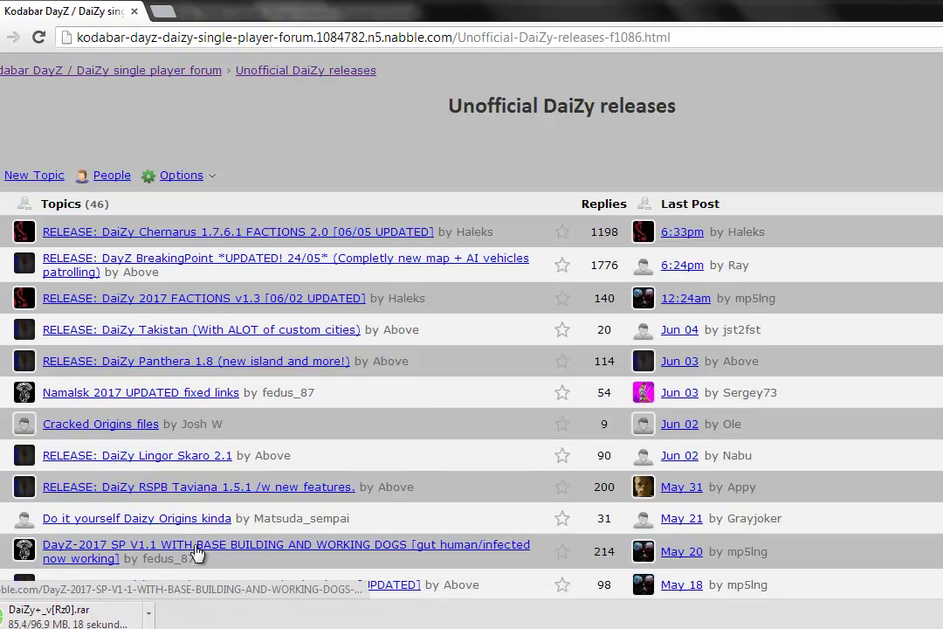
pyautogui.scroll(-3, 209, 545)
pyautogui.scroll(3, 166, 546)
pyautogui.scroll(-9, 170, 533)
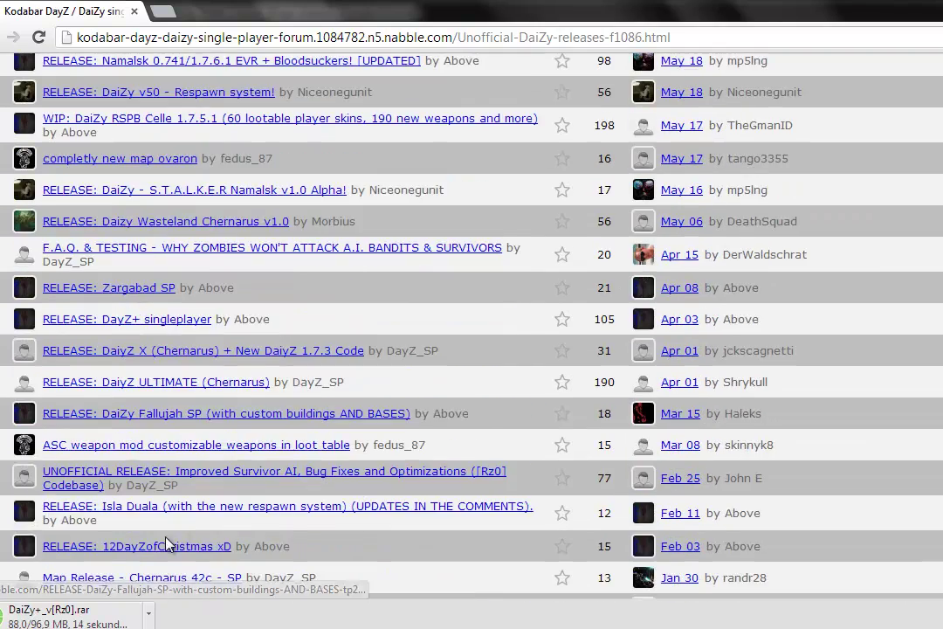
pyautogui.scroll(-2, 168, 543)
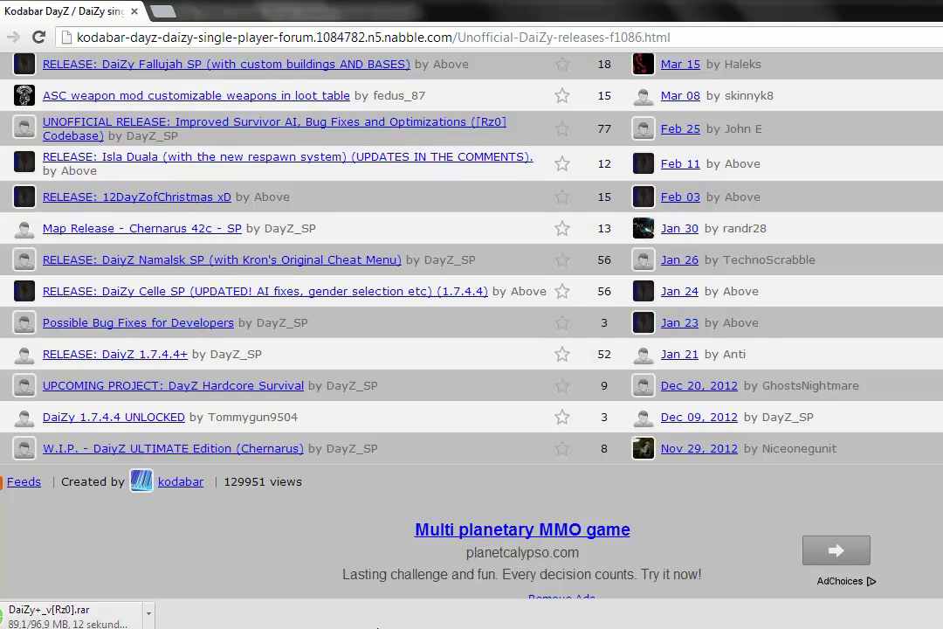
pyautogui.scroll(5, 140, 546)
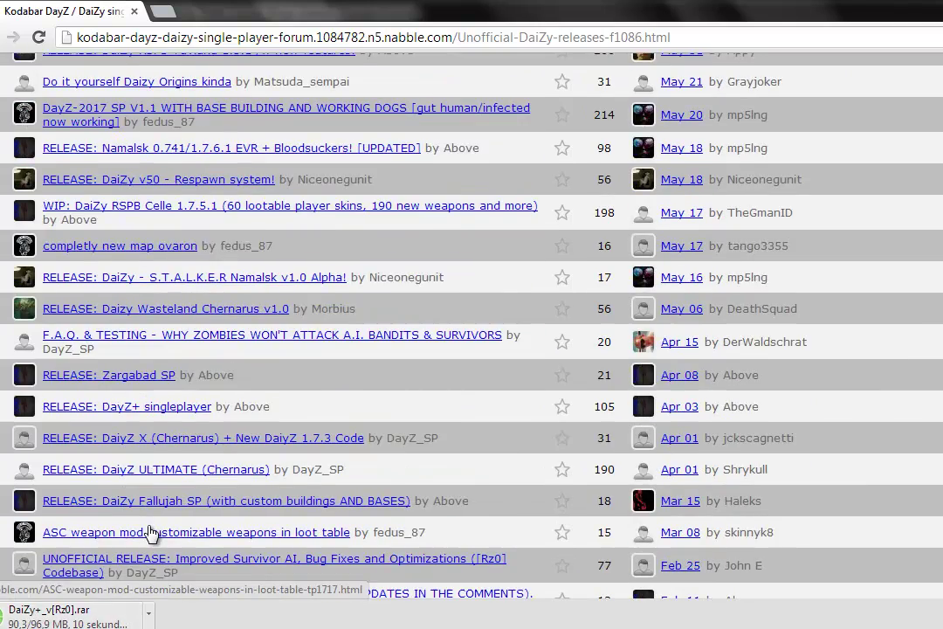
pyautogui.scroll(5, 151, 533)
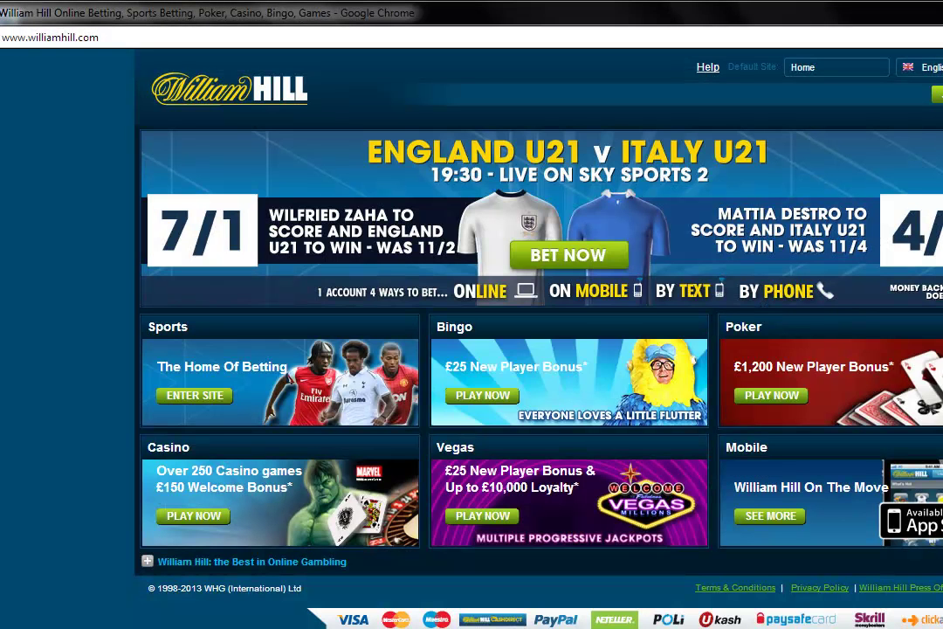
# Close the William Hill pop-up window without cancelling the active download, and return to the desktop.
pyautogui.hotkey('alt', 'F4')
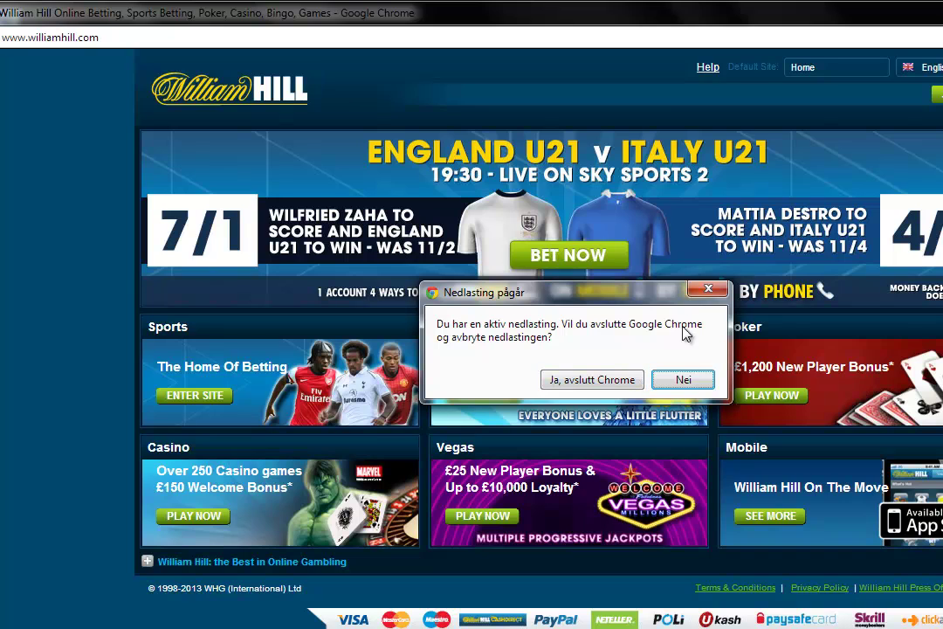
pyautogui.click(671, 379)
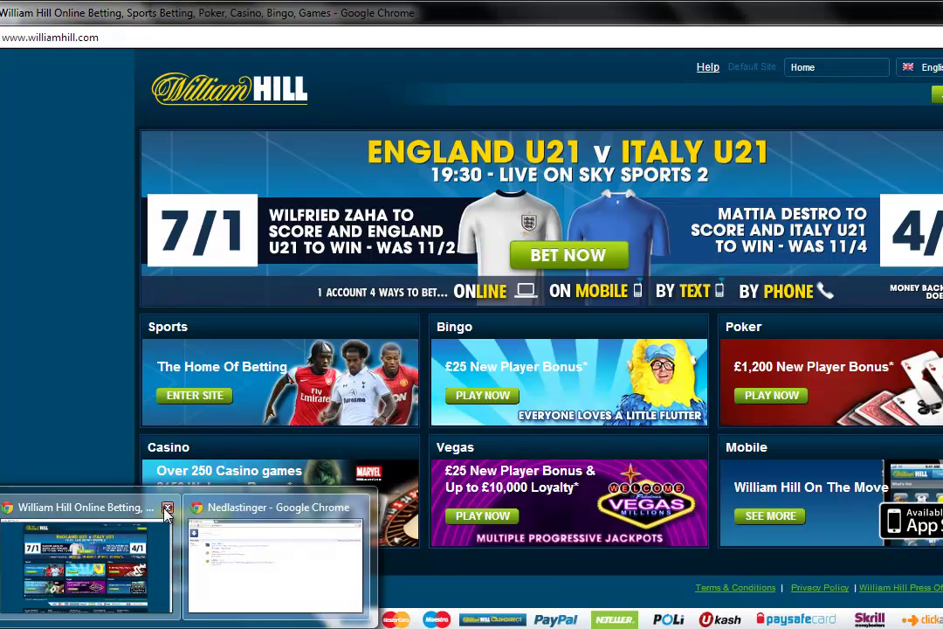
pyautogui.click(166, 508)
pyautogui.click(159, 550)
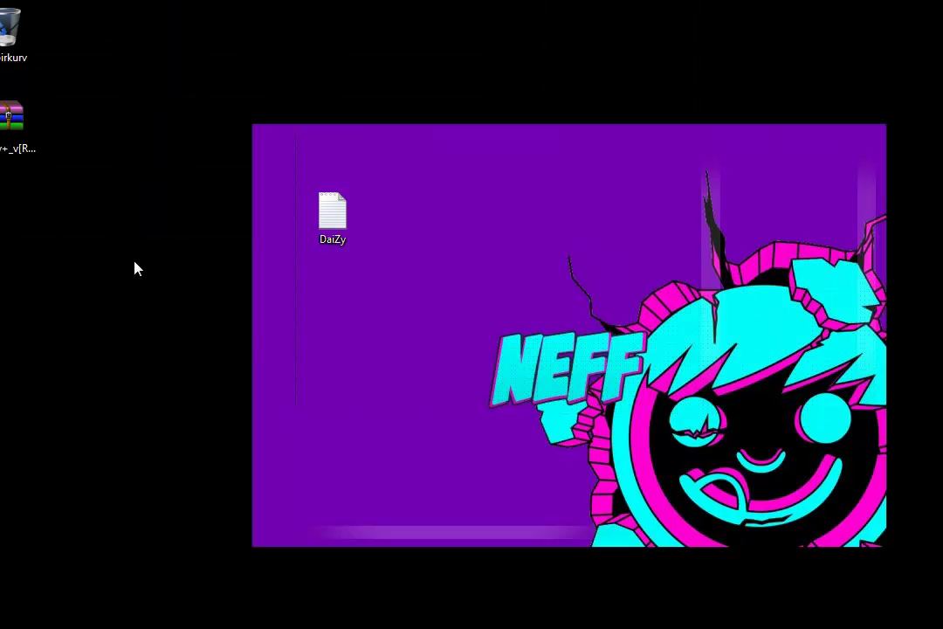
# Move the DaiZy+_v[Rz0].rar archive beside the DaiZy text file on the desktop, and open it in WinRAR, dismissing the licence reminder.
pyautogui.moveTo(25, 144); pyautogui.dragTo(406, 227)
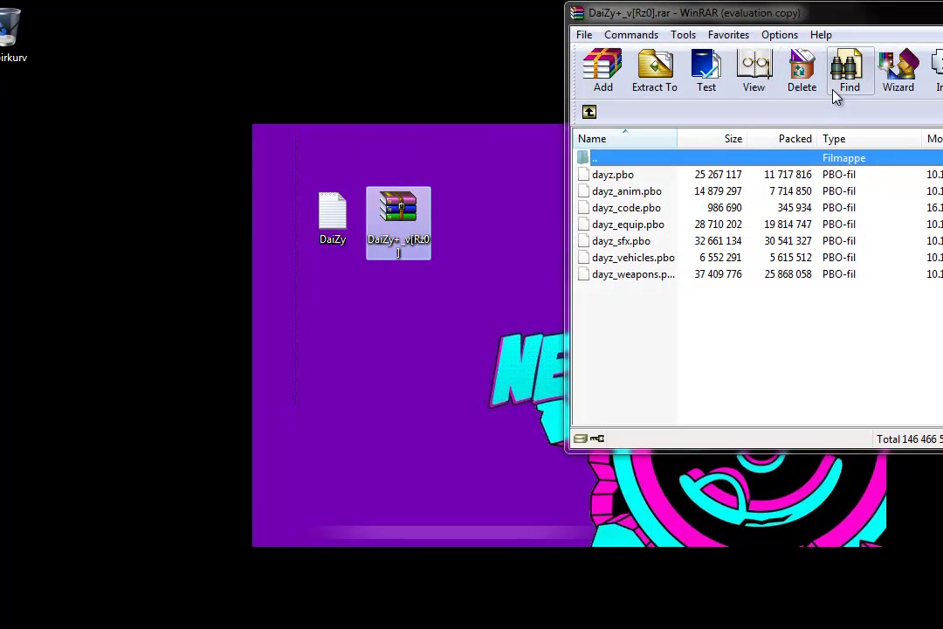
pyautogui.moveTo(651, 321); pyautogui.dragTo(647, 193)
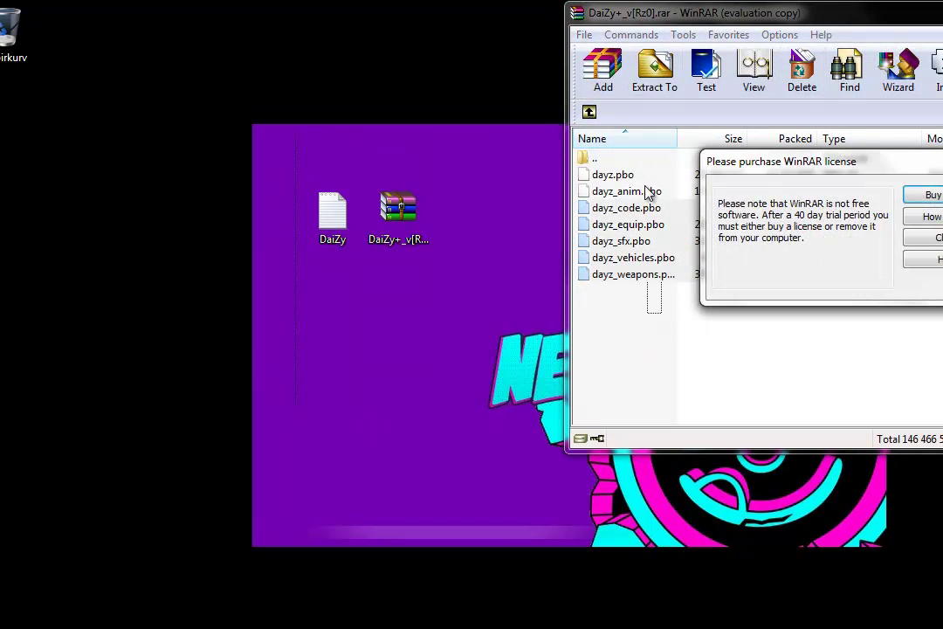
pyautogui.click(933, 247)
pyautogui.moveTo(787, 345); pyautogui.dragTo(682, 338)
# Browse in Windows Explorer to the Steam folder within Program Files (x86) on Lokal disk (C:).
pyautogui.press('super')
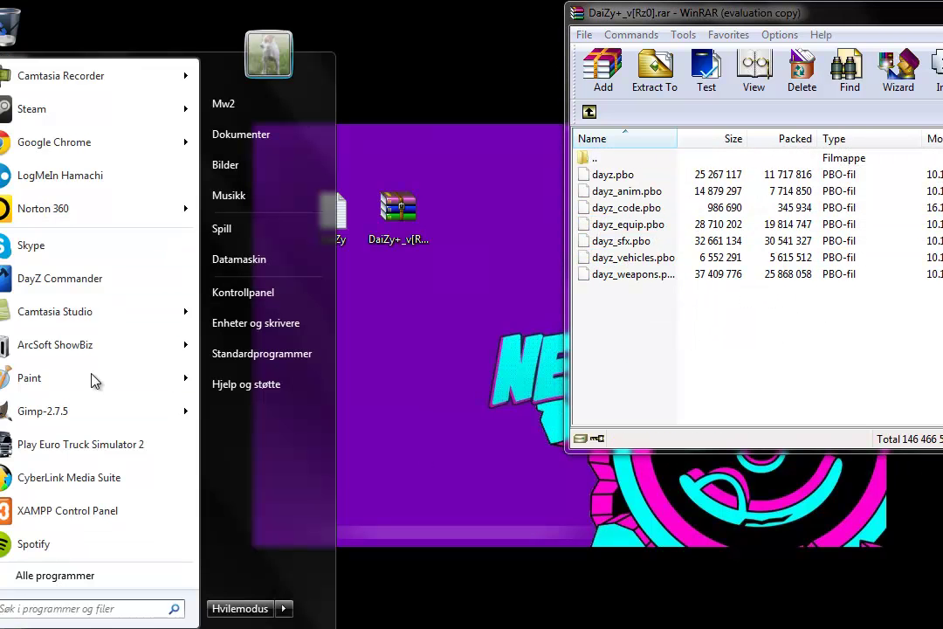
pyautogui.click(243, 261)
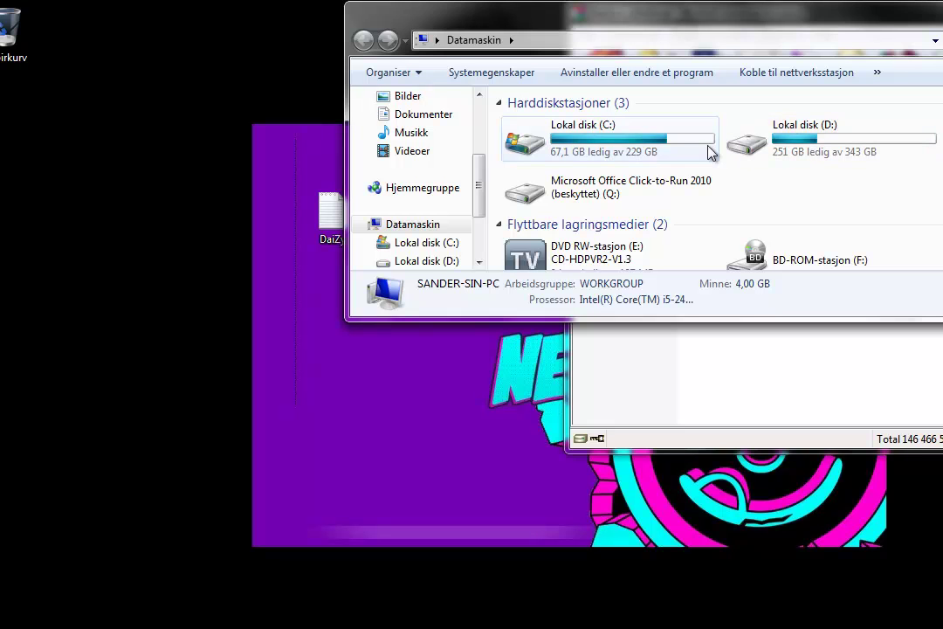
pyautogui.click(608, 142)
pyautogui.doubleClick(609, 141)
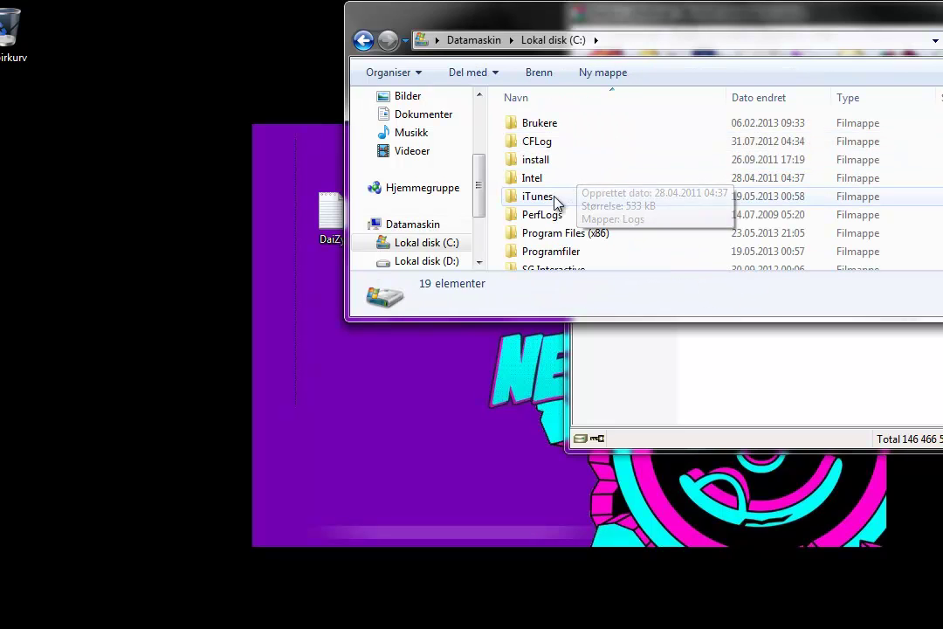
pyautogui.doubleClick(553, 236)
pyautogui.scroll(-5, 563, 201)
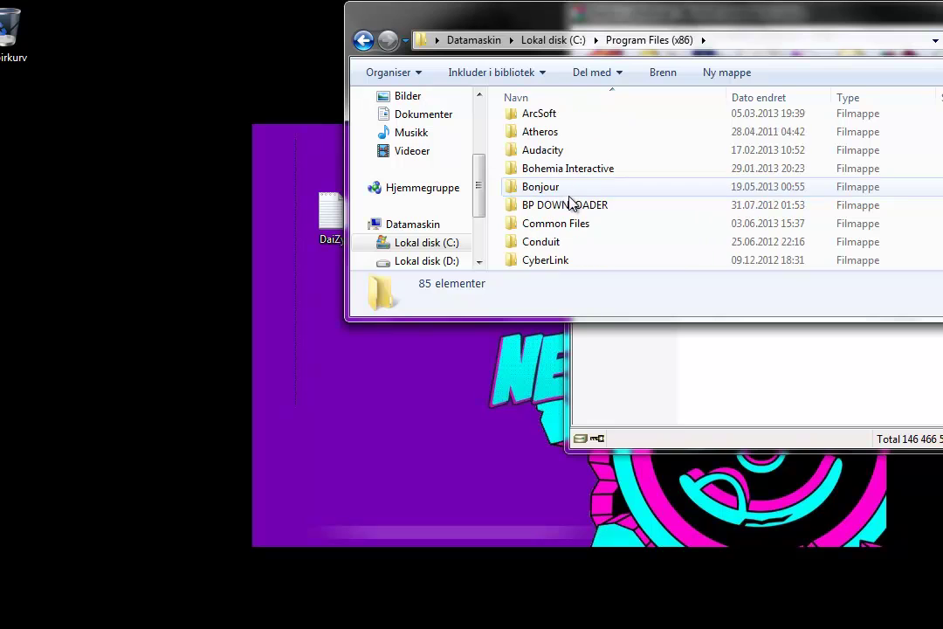
pyautogui.click(572, 207)
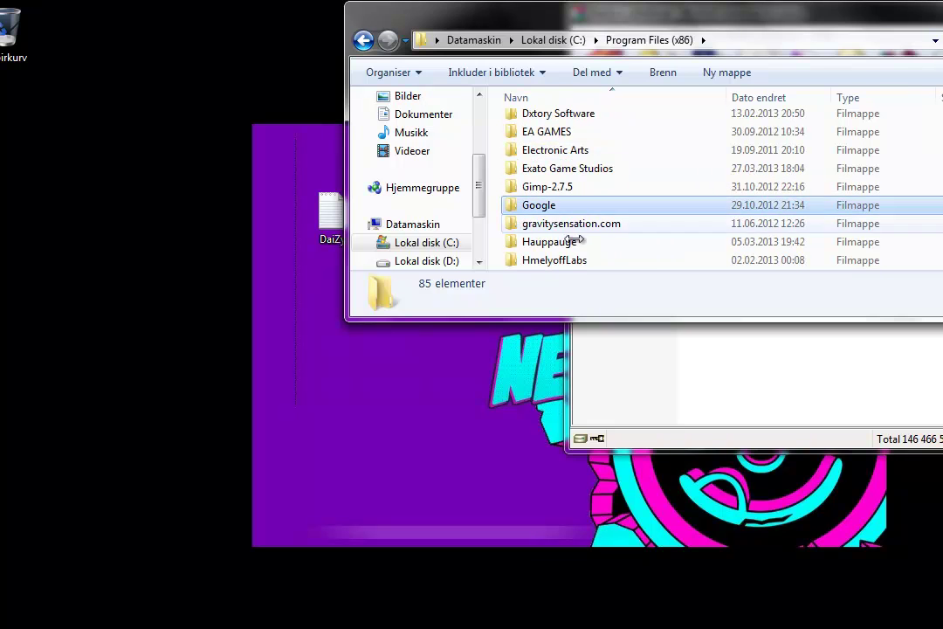
pyautogui.write('steam')
pyautogui.press('Return')
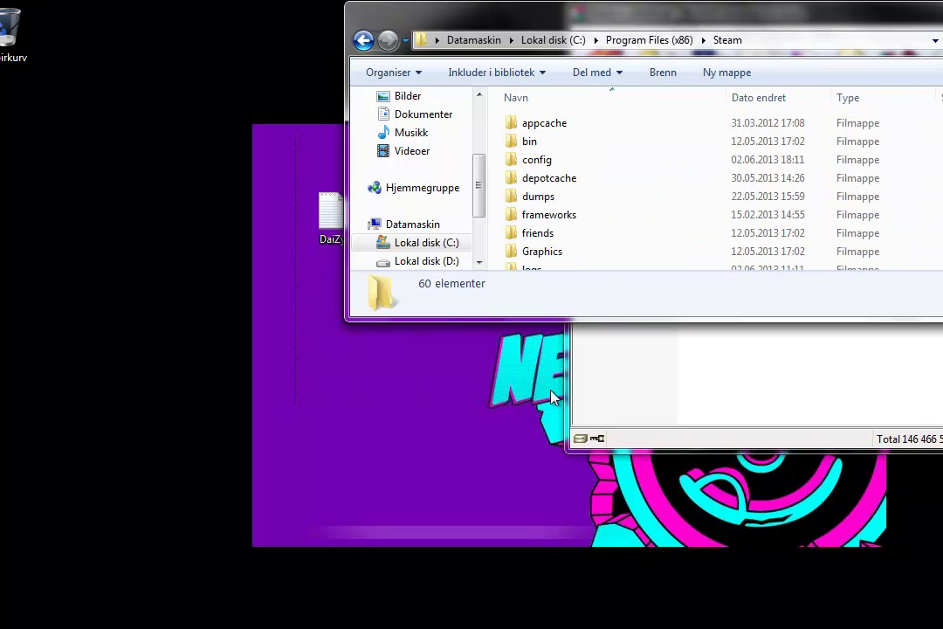
# Inspect the common folder within steamapps on the C: drive, and close that Explorer window.
pyautogui.scroll(-3, 585, 192)
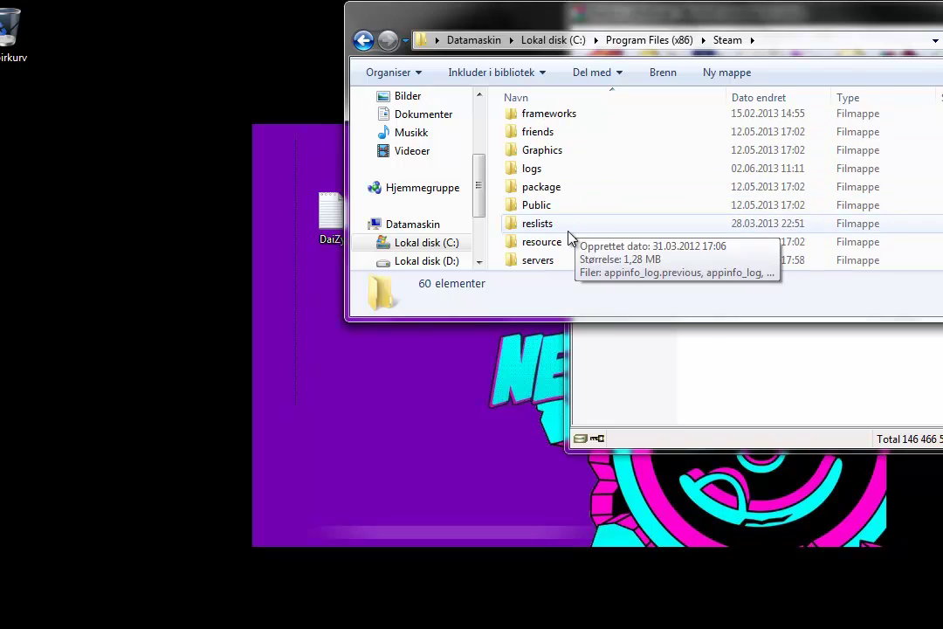
pyautogui.doubleClick(552, 245)
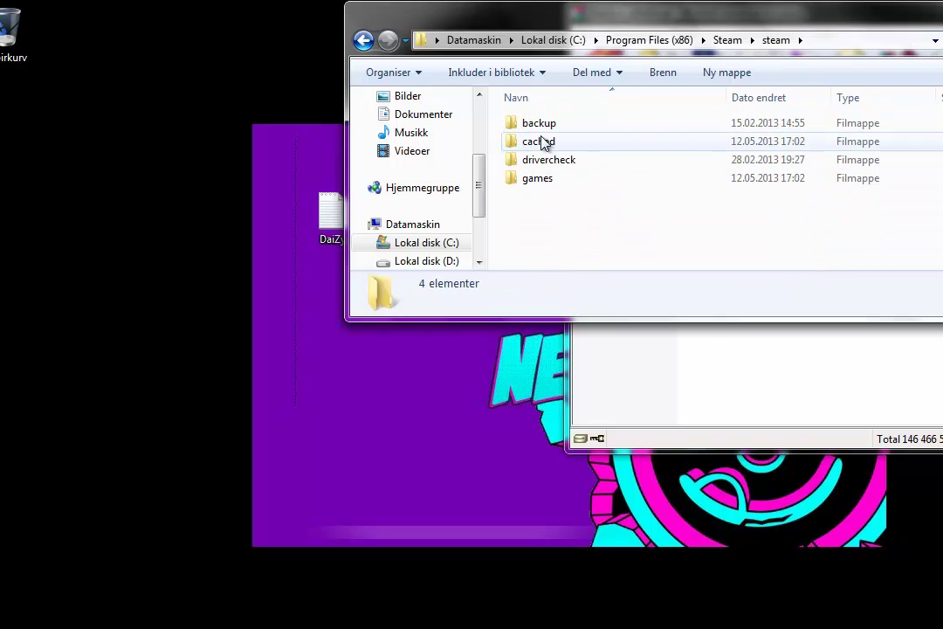
pyautogui.press('BackSpace')
pyautogui.scroll(-1, 549, 262)
pyautogui.doubleClick(559, 224)
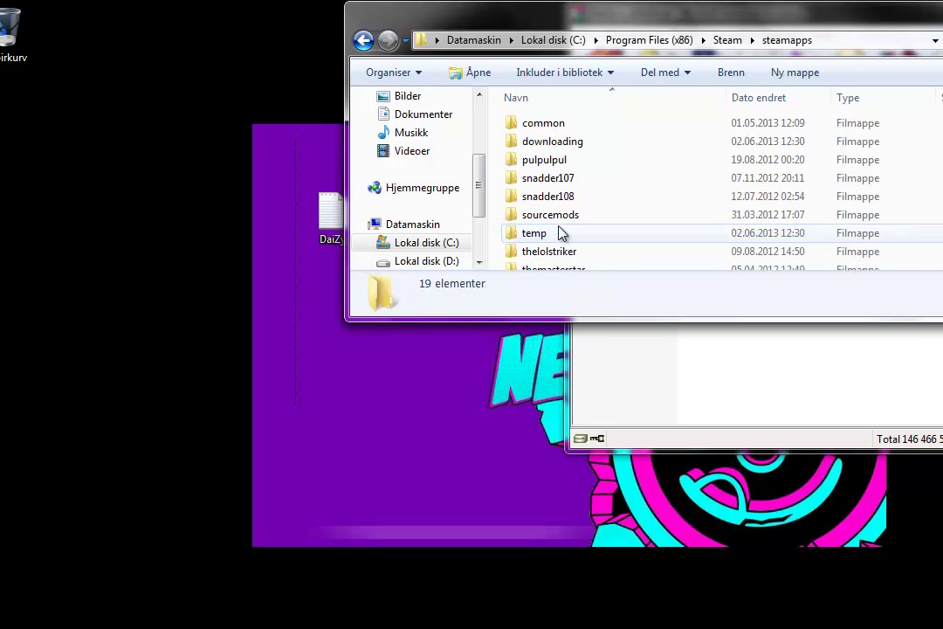
pyautogui.doubleClick(557, 127)
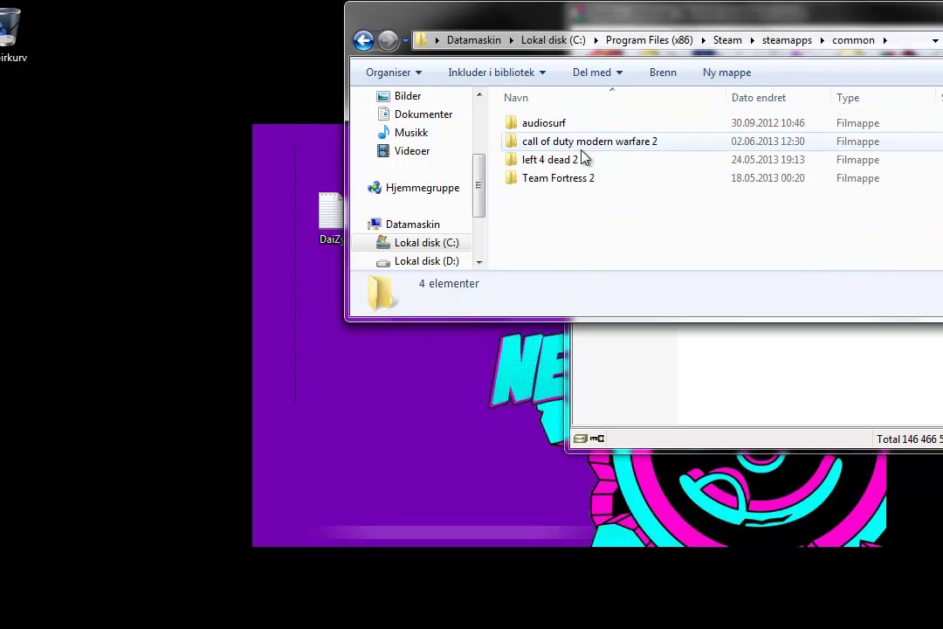
pyautogui.hotkey('alt', 'F4')
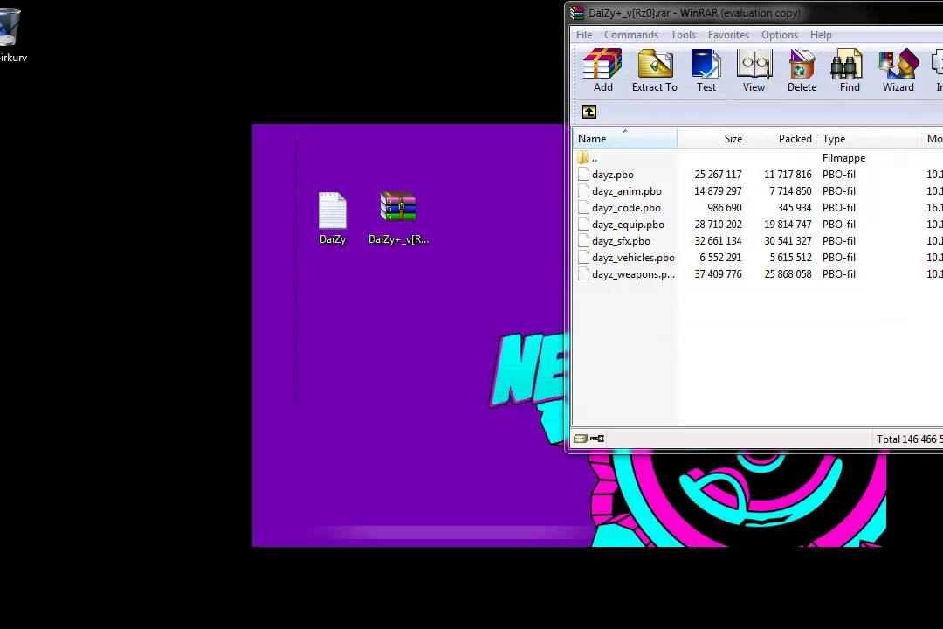
pyautogui.hotkey('alt', 'Tab')
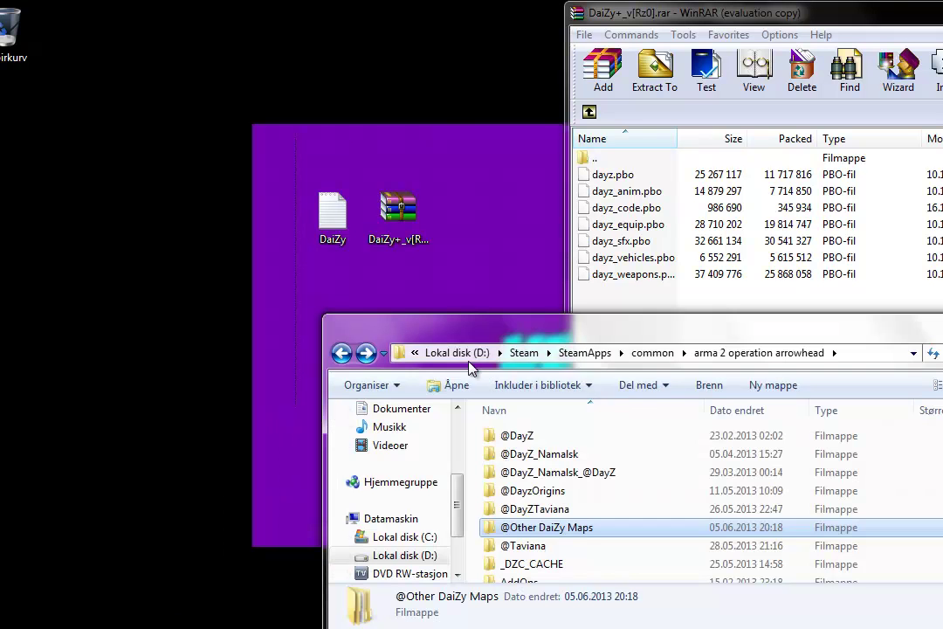
pyautogui.doubleClick(504, 441)
pyautogui.click(542, 438)
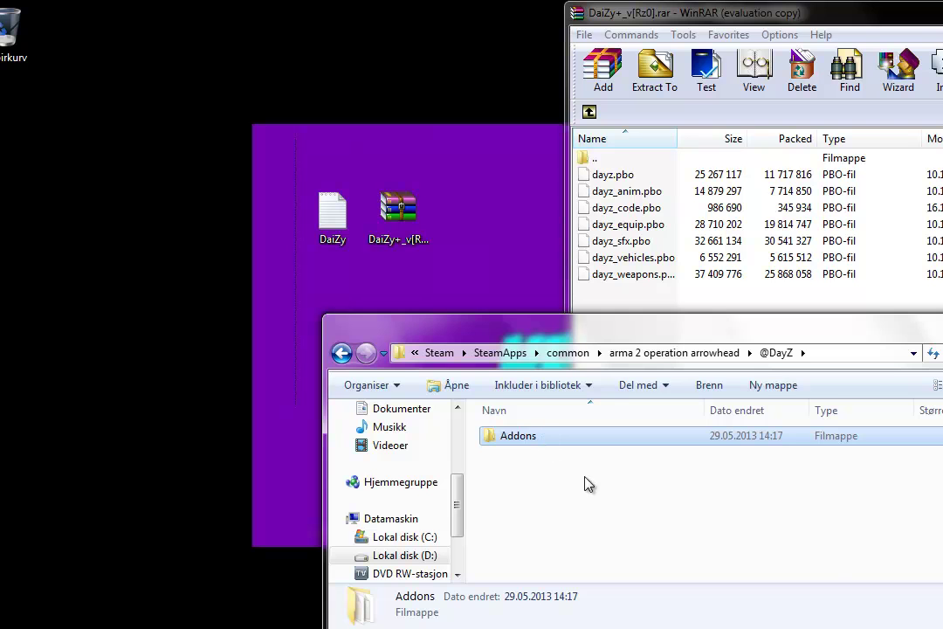
pyautogui.press('BackSpace')
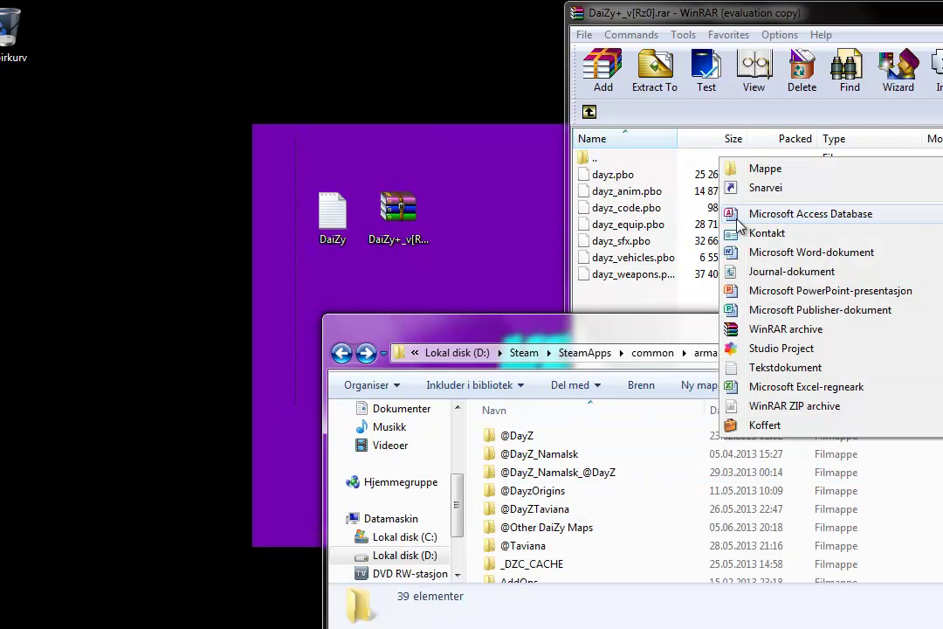
pyautogui.click(745, 171)
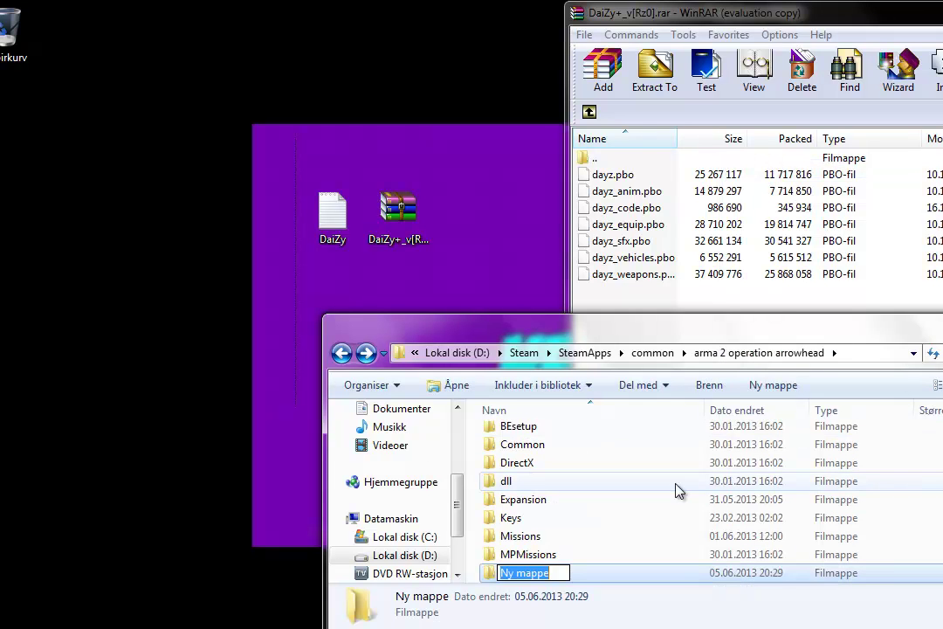
pyautogui.write('@')
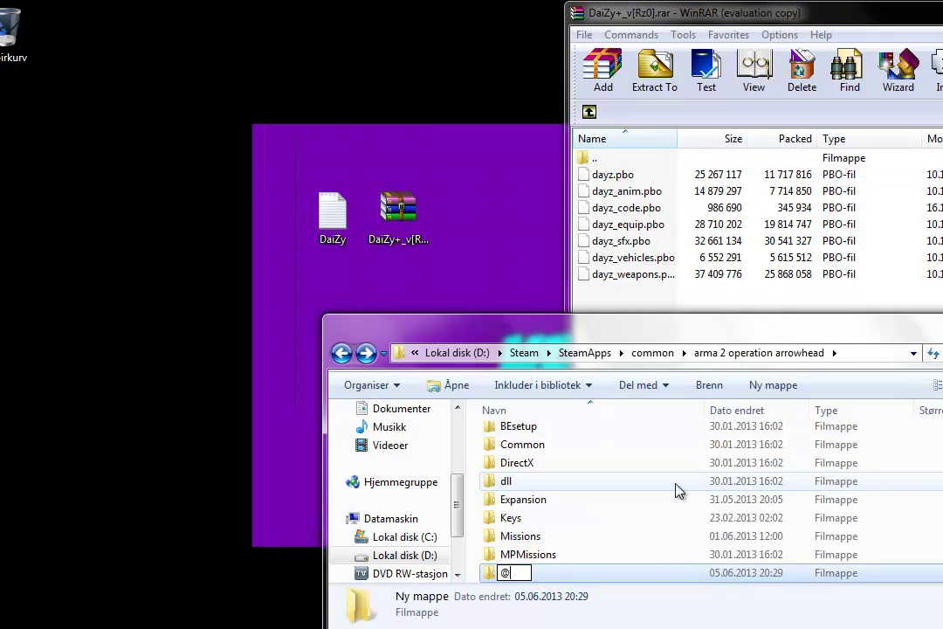
pyautogui.write('DaiZy')
pyautogui.press('Return')
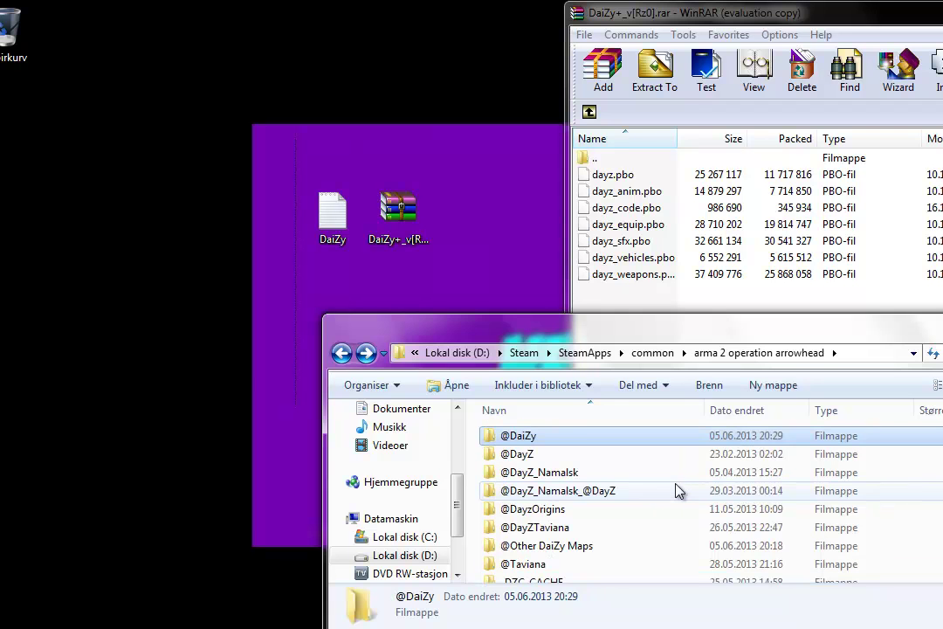
pyautogui.doubleClick(558, 436)
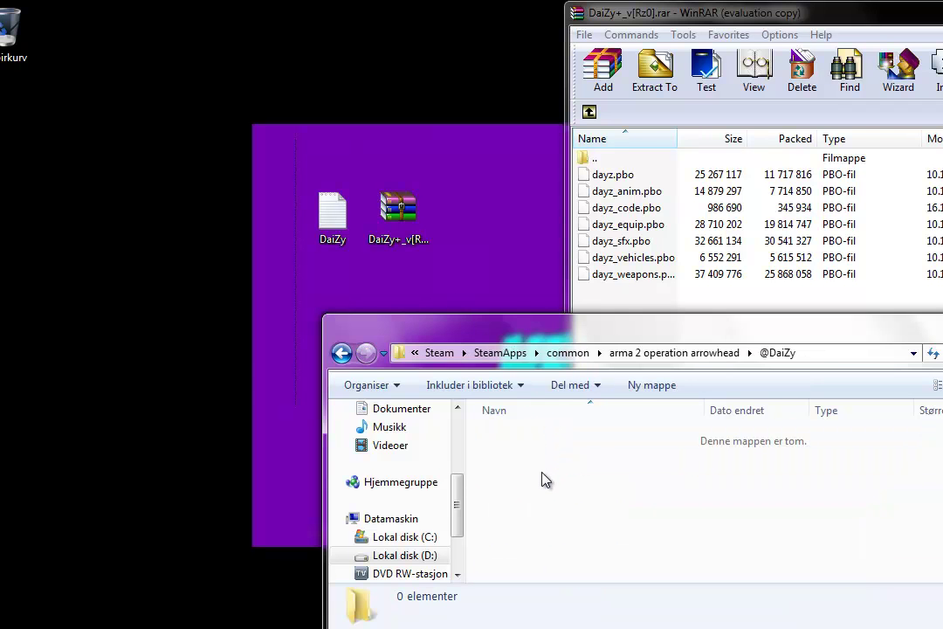
pyautogui.hotkey('ctrl', 'v')
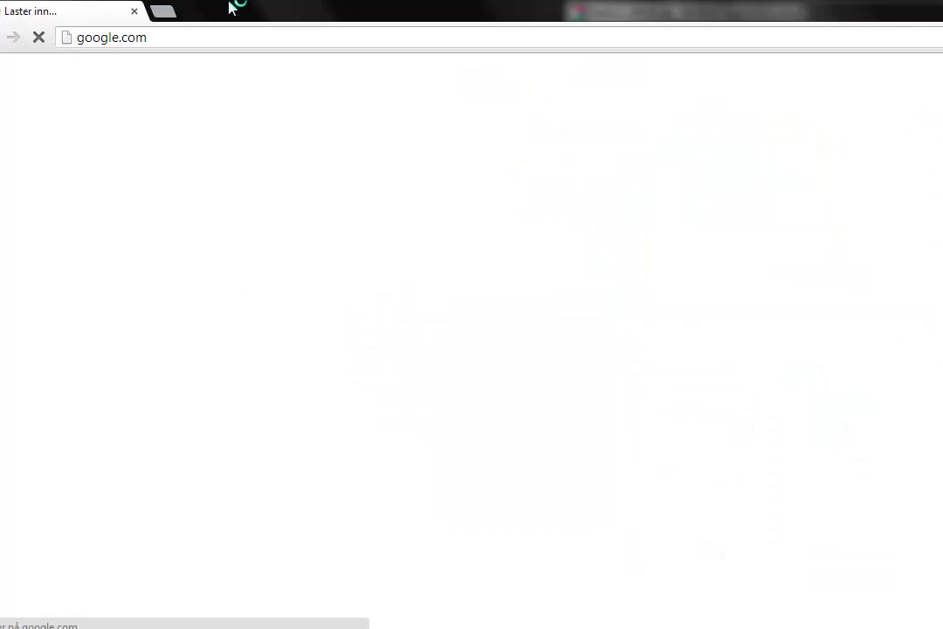
pyautogui.click(184, 38)
pyautogui.write('media')
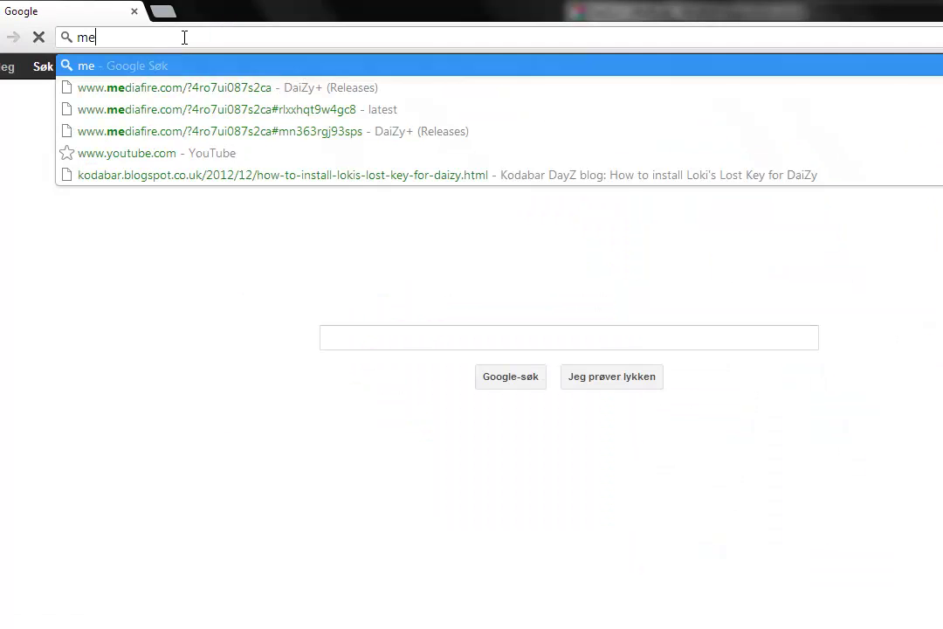
pyautogui.press('Down')
pyautogui.press('Down')
pyautogui.press('Return')
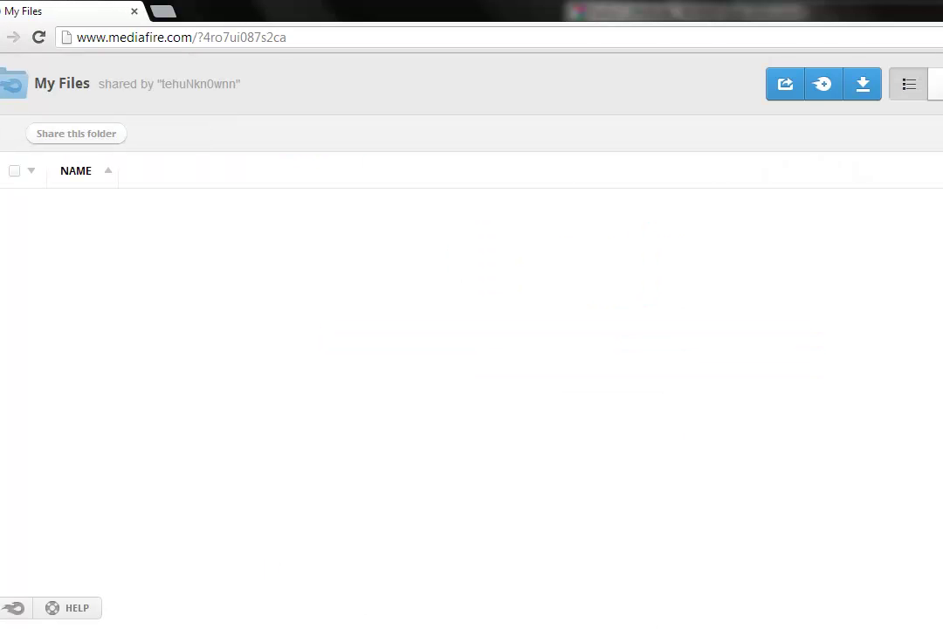
pyautogui.click(284, 625)
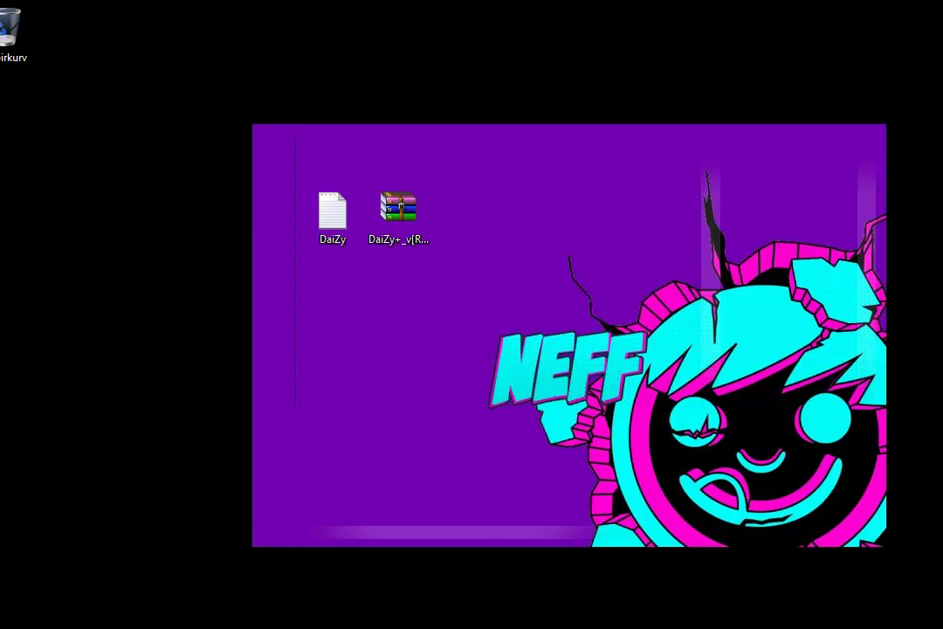
pyautogui.press('Return')
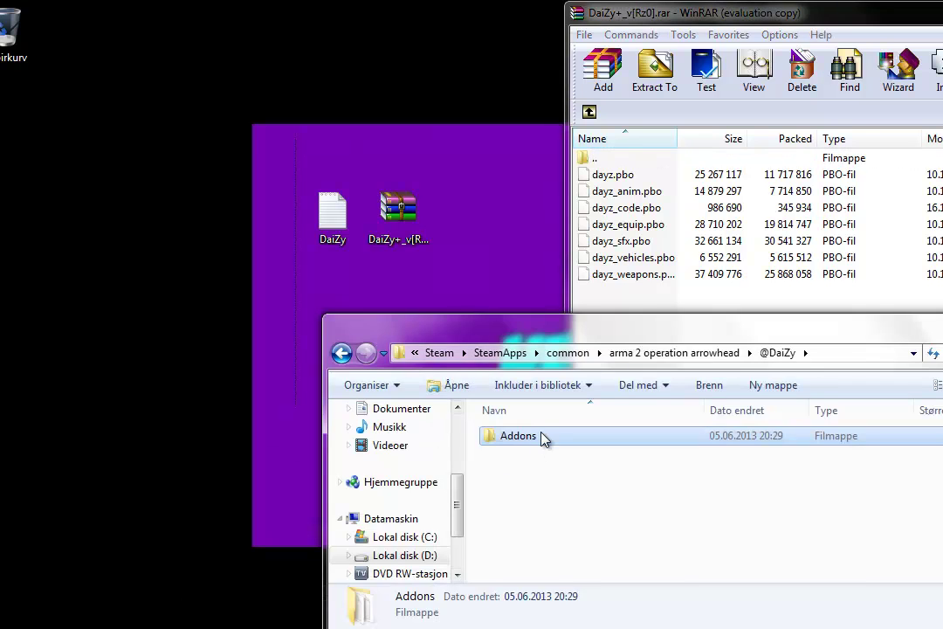
pyautogui.doubleClick(544, 438)
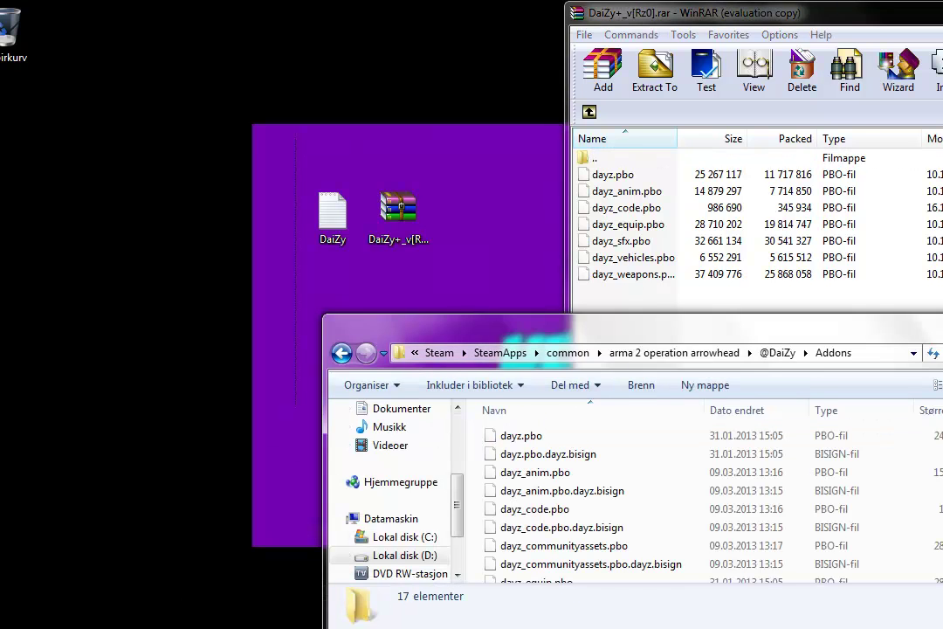
pyautogui.hotkey('alt', 'Tab')
pyautogui.hotkey('ctrl', 'a')
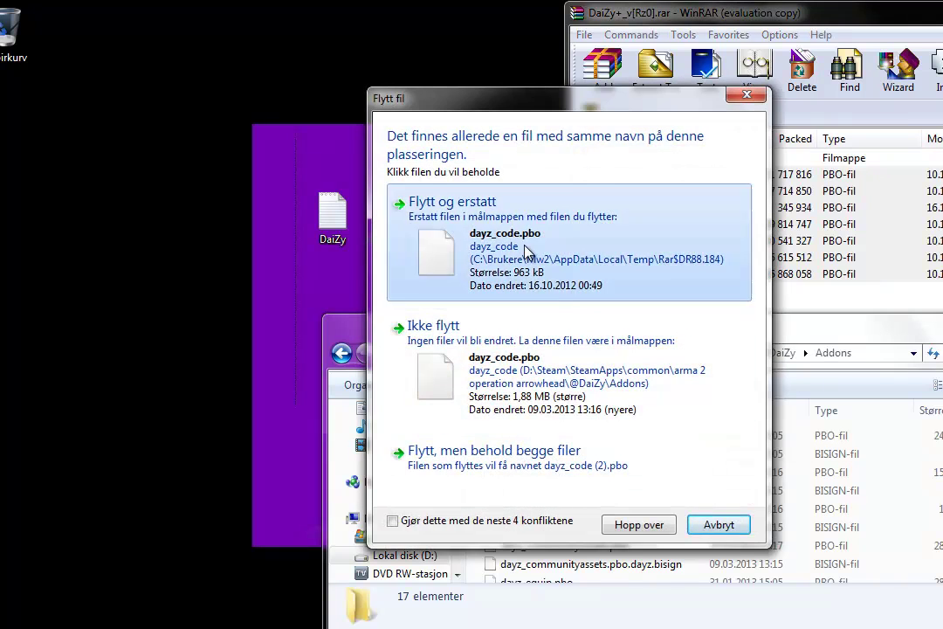
pyautogui.click(528, 252)
pyautogui.click(419, 258)
pyautogui.click(500, 382)
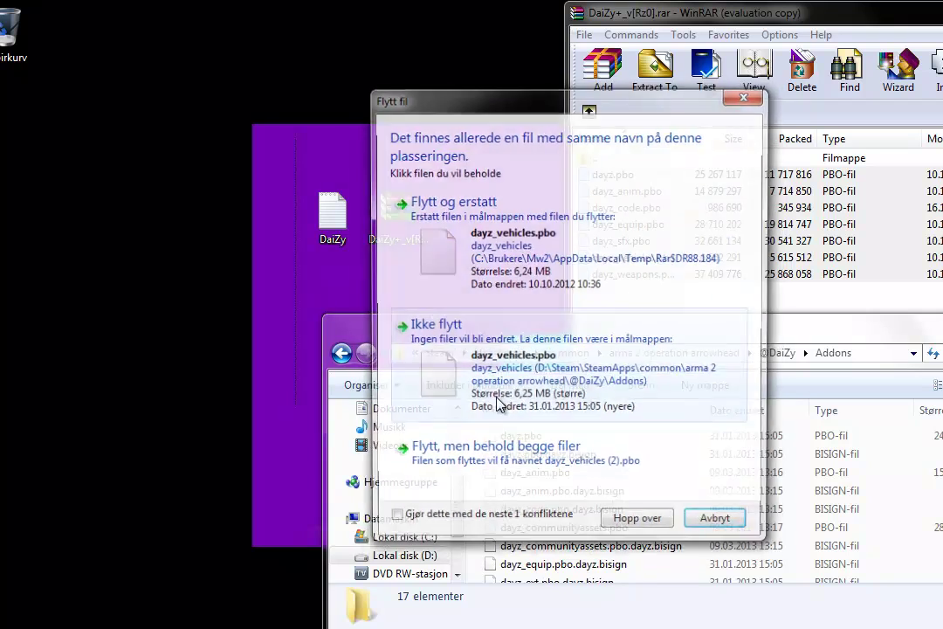
pyautogui.click(482, 288)
pyautogui.click(489, 248)
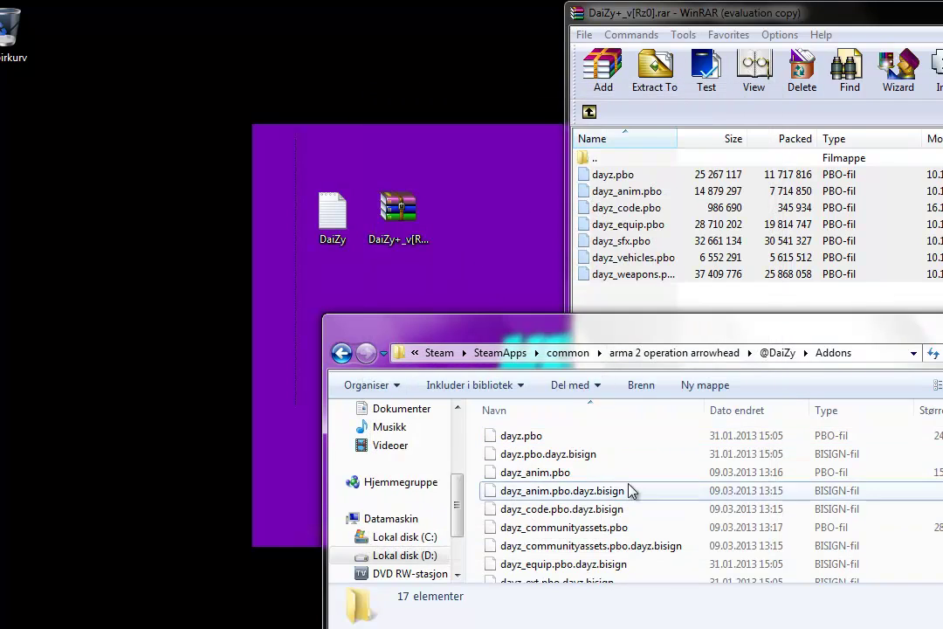
pyautogui.click(533, 490)
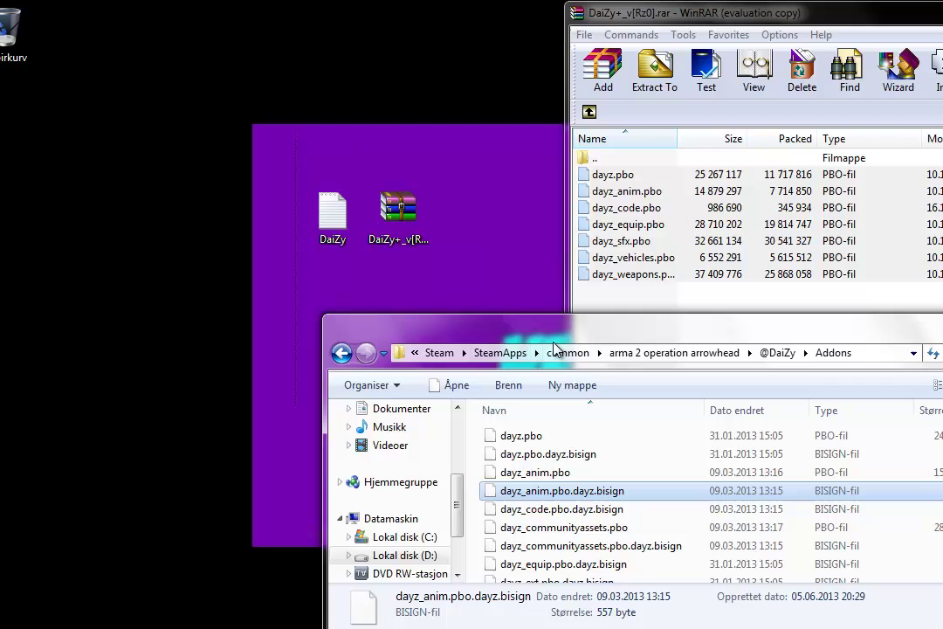
pyautogui.click(771, 362)
pyautogui.hotkey('alt', 'Up')
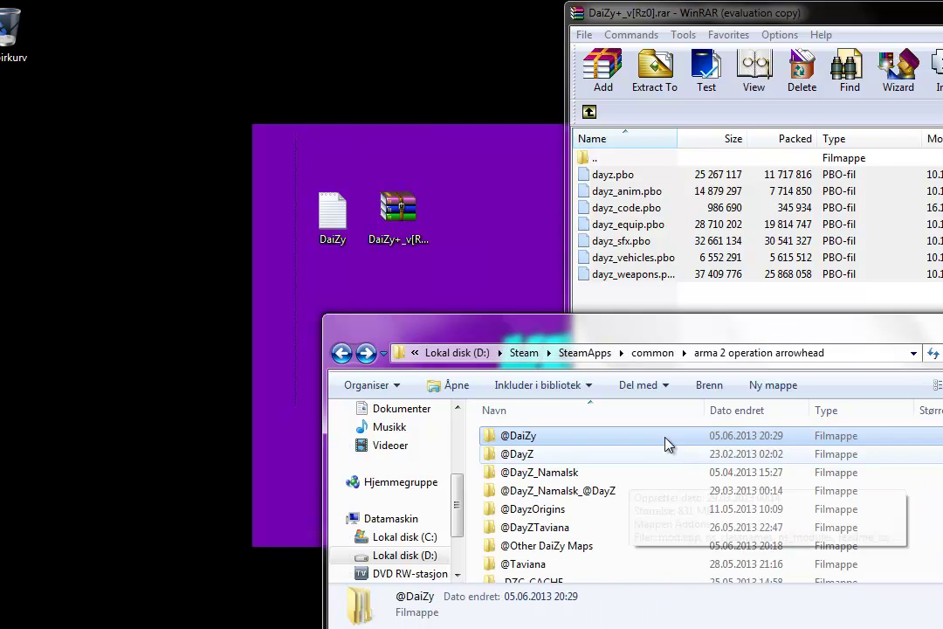
pyautogui.click(528, 456)
pyautogui.click(513, 442)
pyautogui.doubleClick(543, 442)
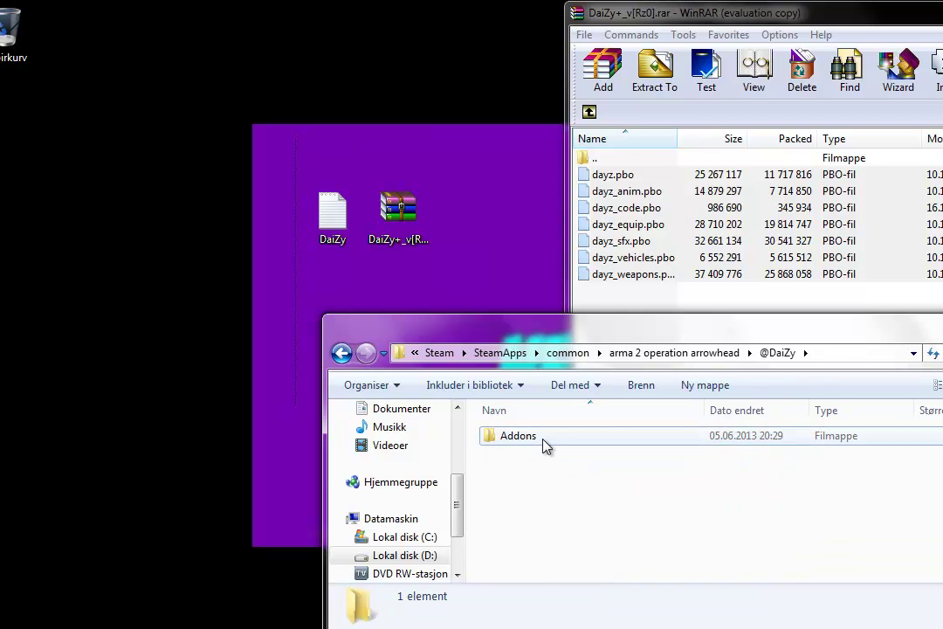
pyautogui.doubleClick(542, 442)
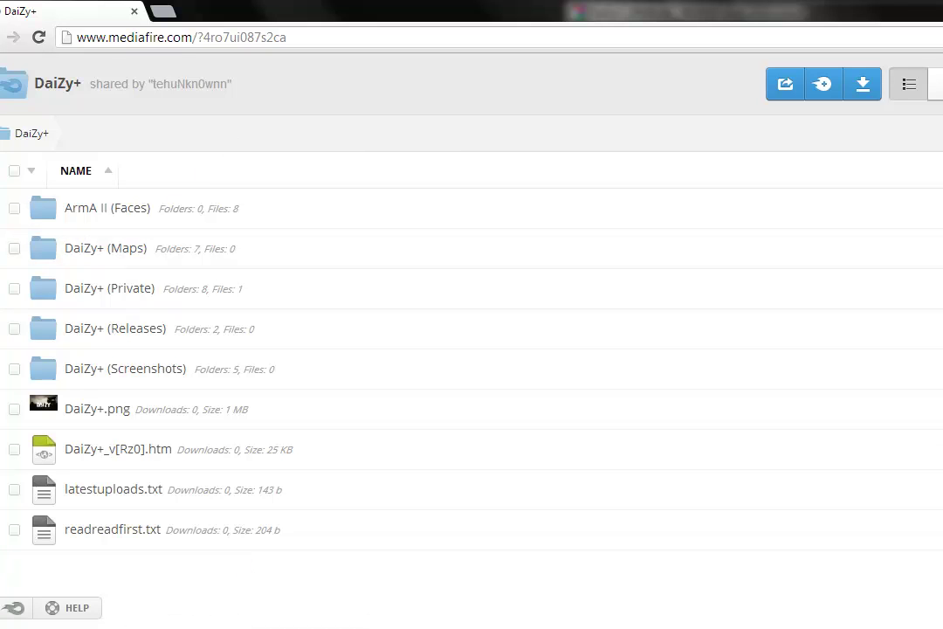
# Switch through the WinRAR and Chrome windows to Explorer, and go up from Addons to the arma 2 operation arrowhead folder.
pyautogui.hotkey('alt', 'Tab')
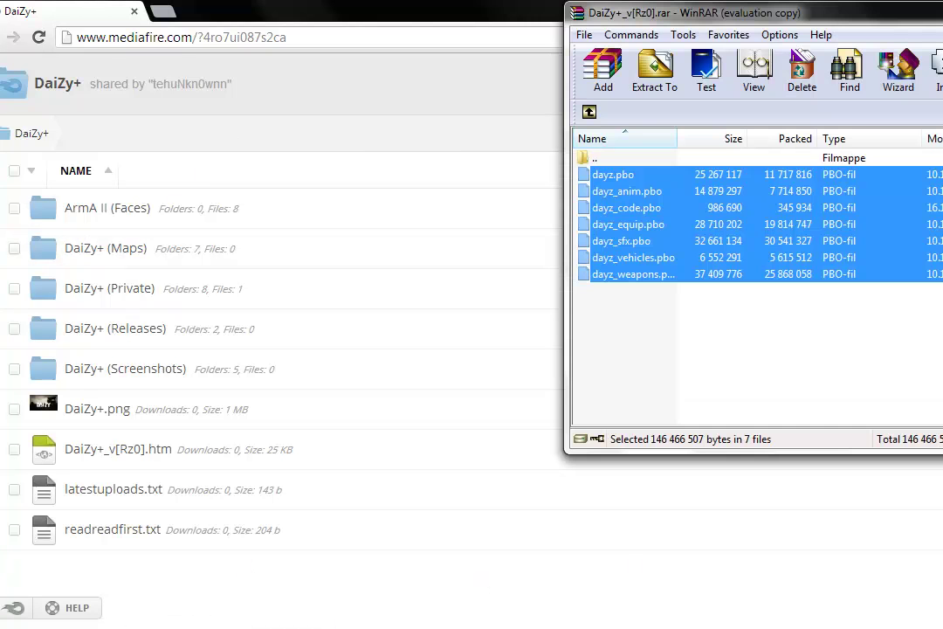
pyautogui.hotkey('alt', 'Tab')
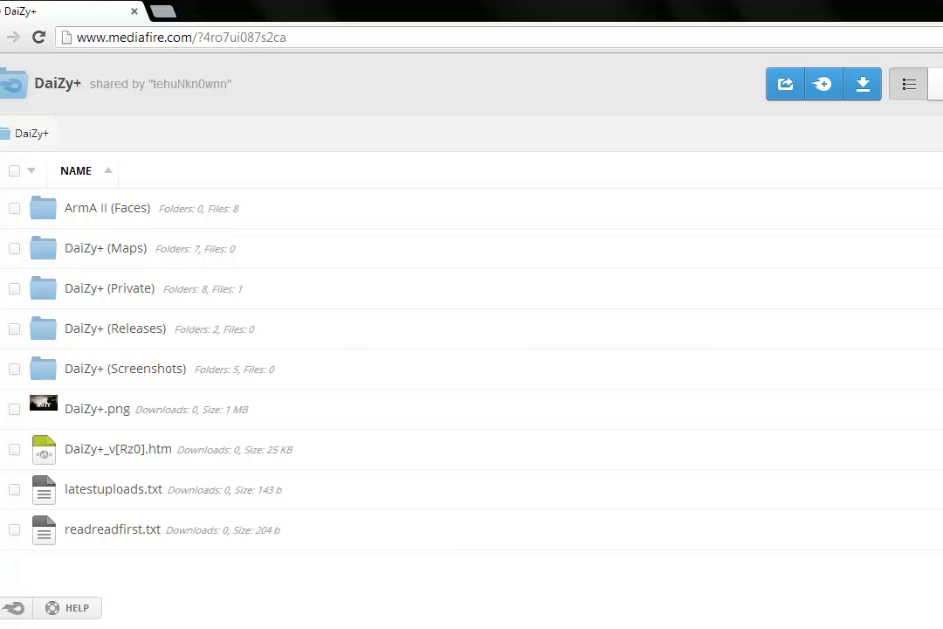
pyautogui.hotkey('alt', 'Tab')
pyautogui.press('BackSpace')
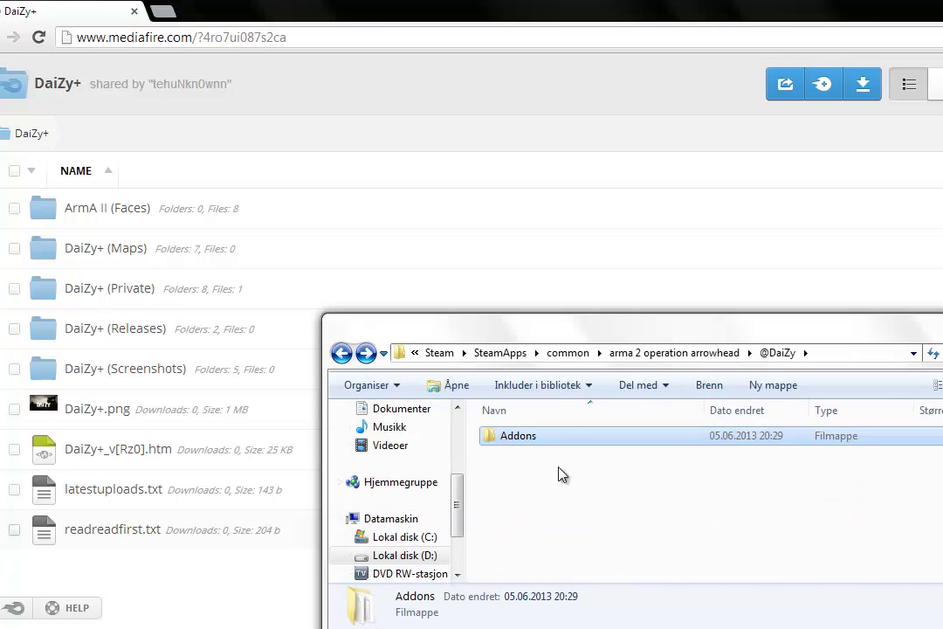
pyautogui.press('BackSpace')
pyautogui.scroll(-1, 546, 476)
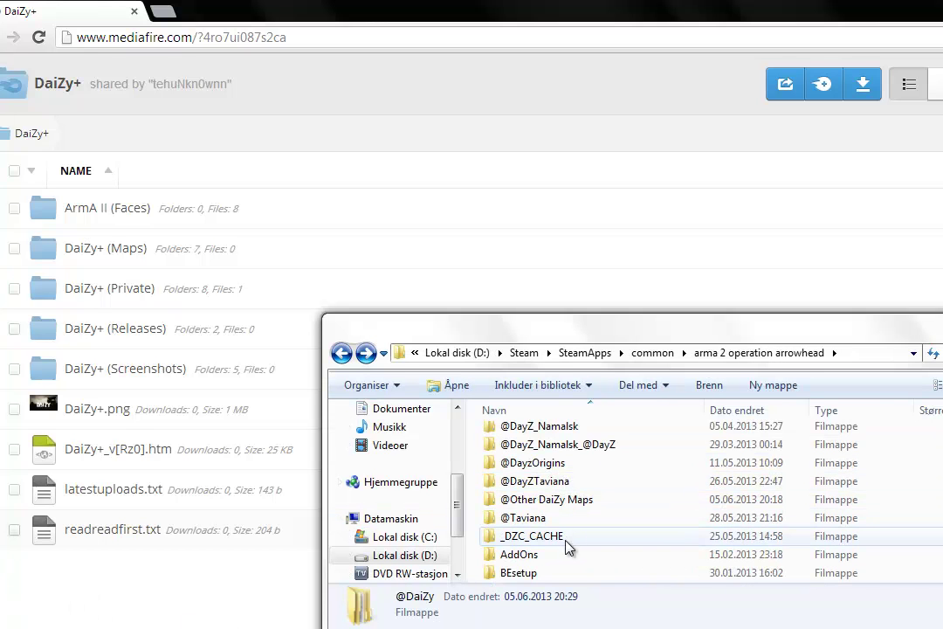
# Switch to Chrome and open the download page of DaiZy_v042c.Chernarus.pbo from DaiZy+ (Maps), v042c for v1.7.2.6 [RL] & v[Rz0].
pyautogui.click(78, 253)
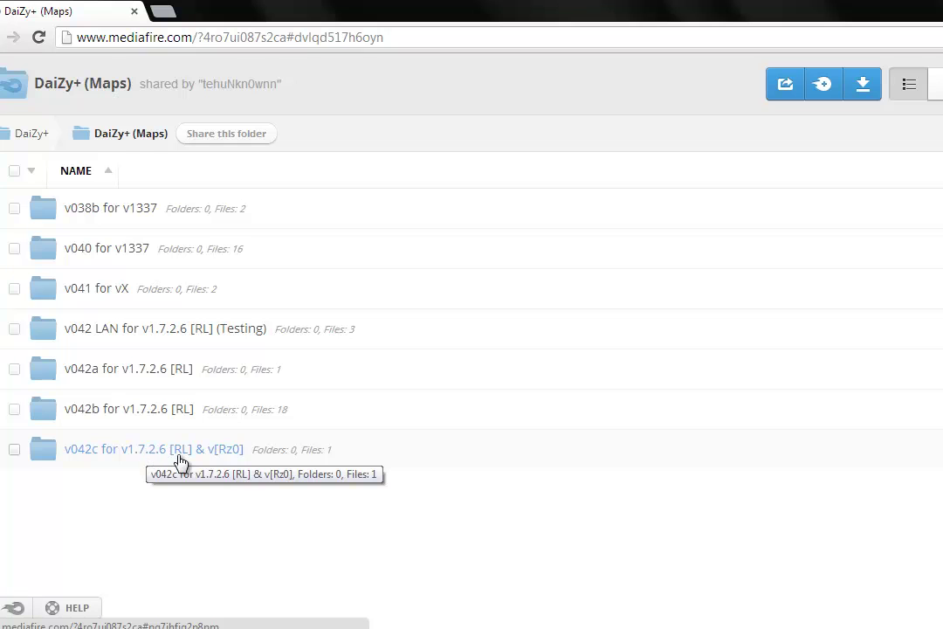
pyautogui.click(221, 455)
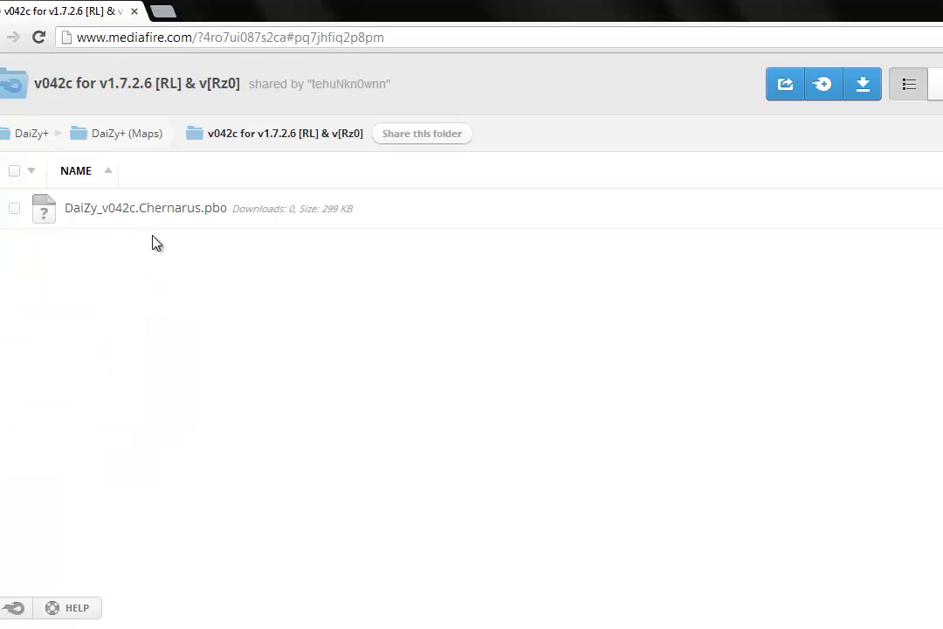
pyautogui.click(156, 211)
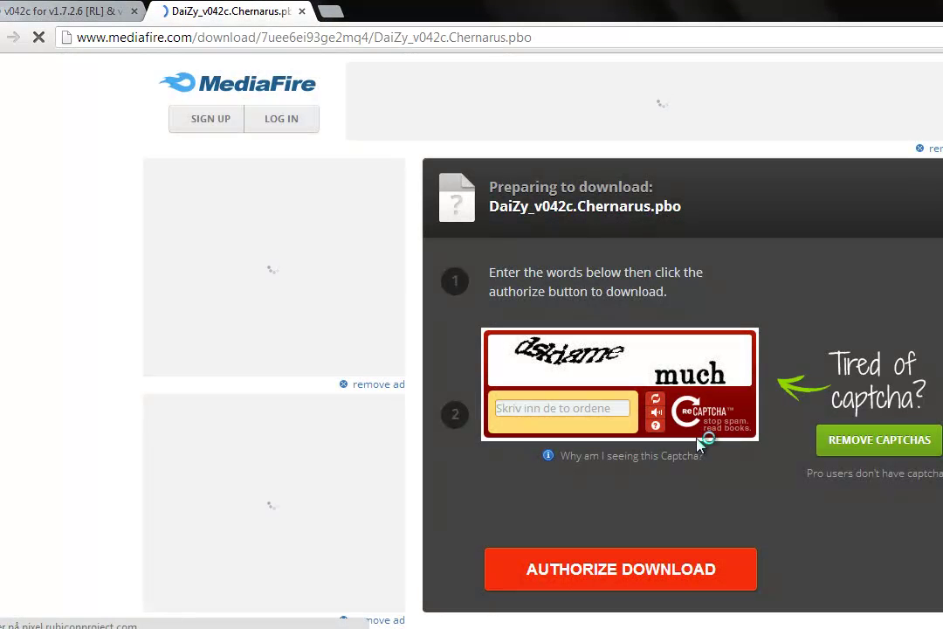
# Dismiss the bet365 pop-up, enter the captcha words, authorize the DaiZy_v042c.Chernarus.pbo download, and leave its download page.
pyautogui.click(537, 416)
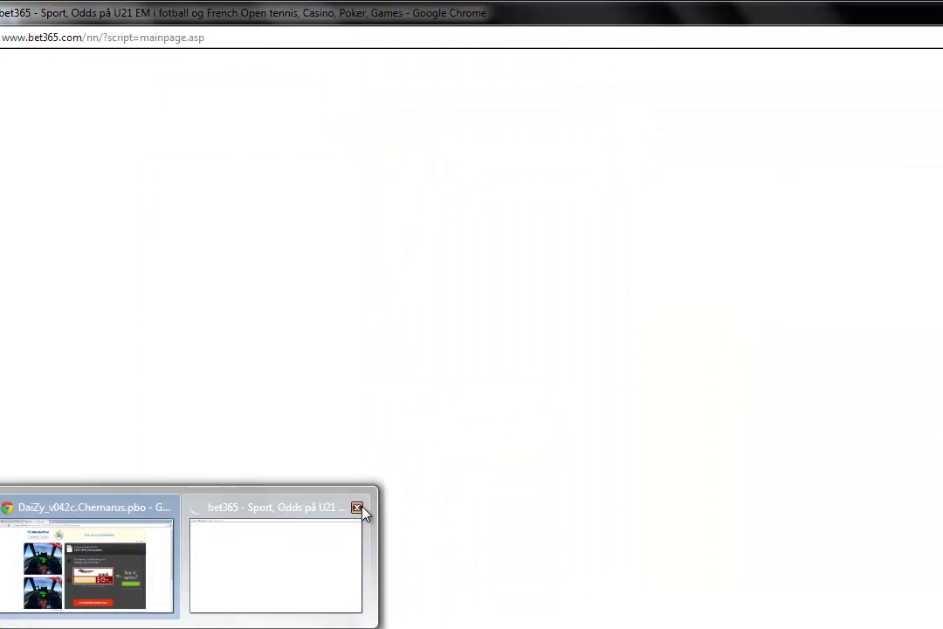
pyautogui.click(358, 508)
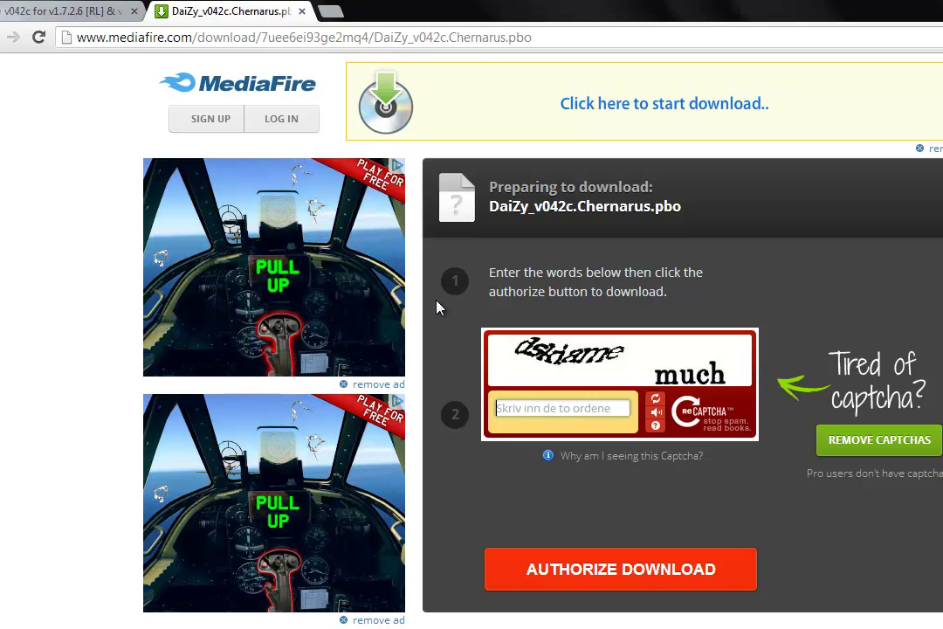
pyautogui.write('dski')
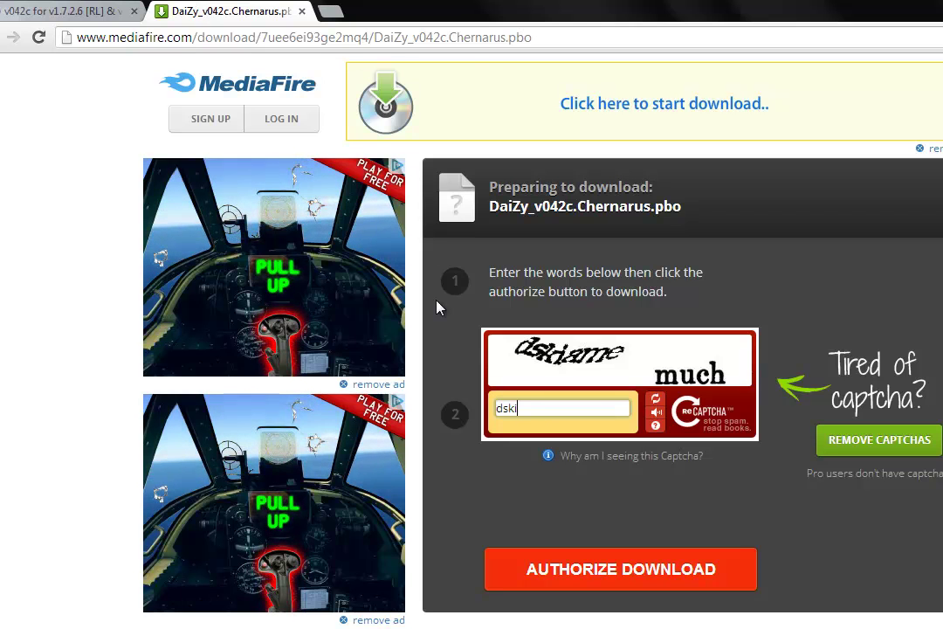
pyautogui.write('ame ')
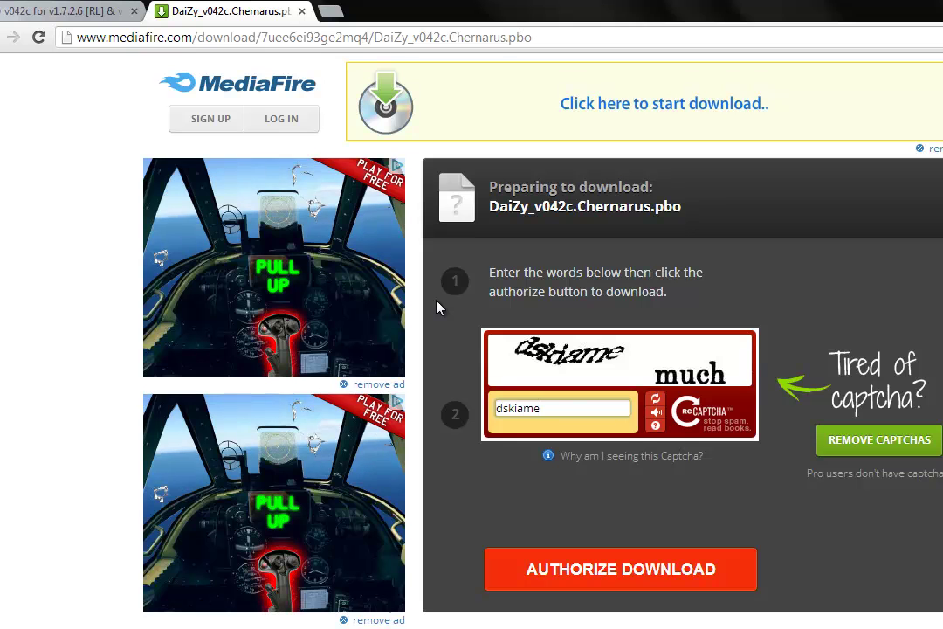
pyautogui.write('much')
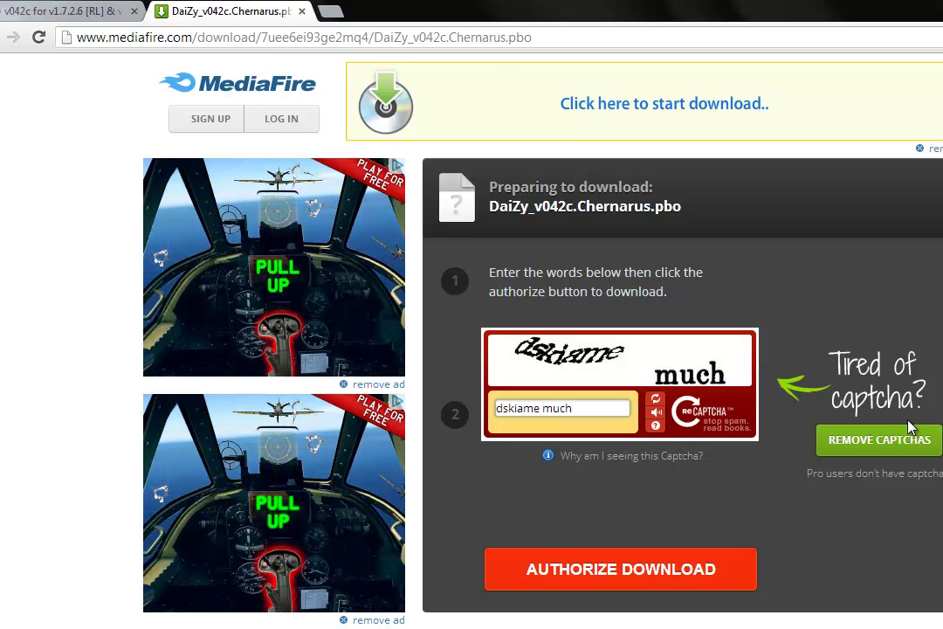
pyautogui.click(657, 573)
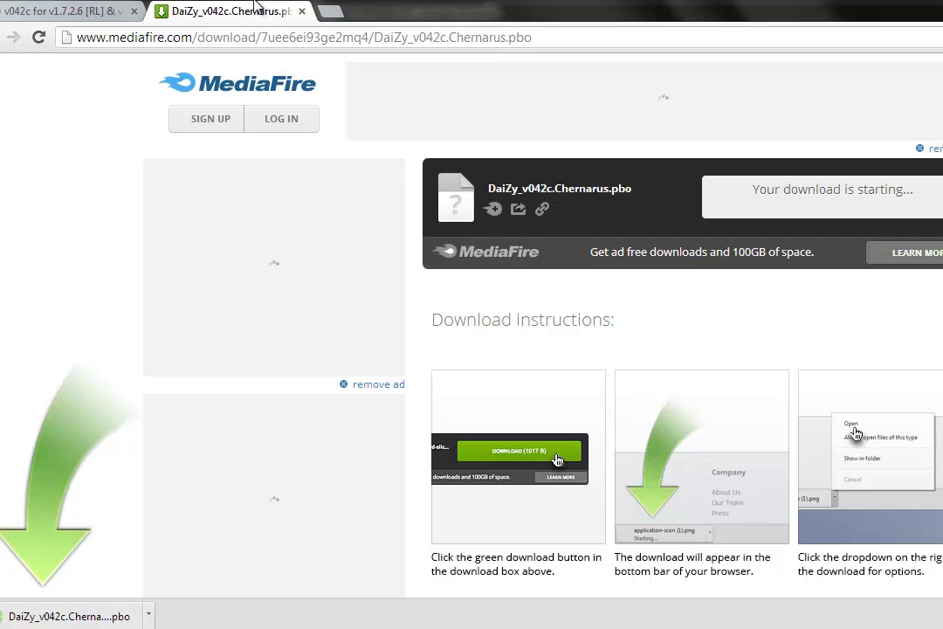
pyautogui.click(301, 11)
pyautogui.press('BackSpace')
pyautogui.press('BackSpace')
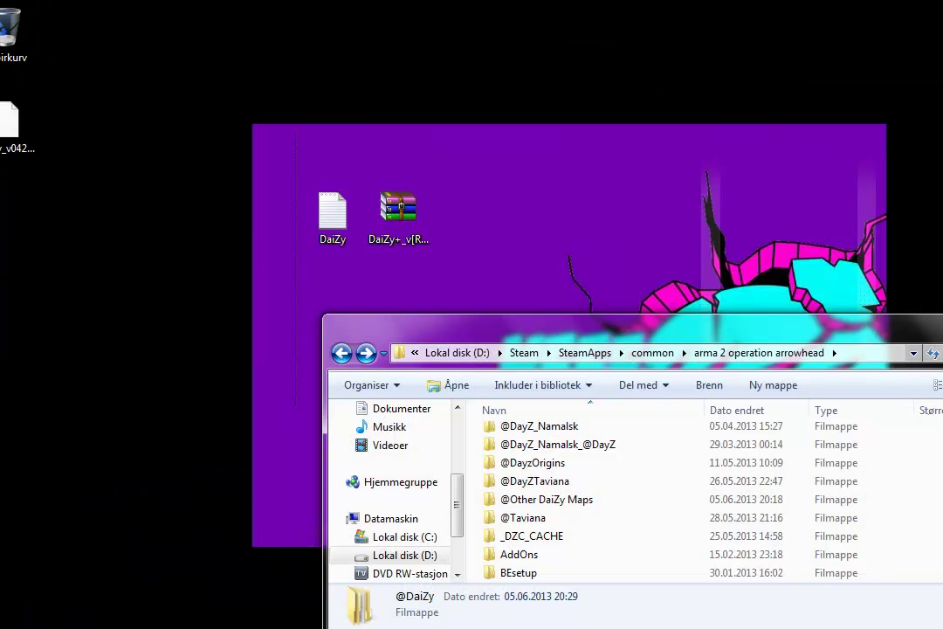
# Open the Missions folder in arma 2 operation arrowhead and try to copy the downloaded DaiZy_v042c.Chernarus.pbo into it.
pyautogui.scroll(1, 600, 476)
pyautogui.scroll(-2, 616, 498)
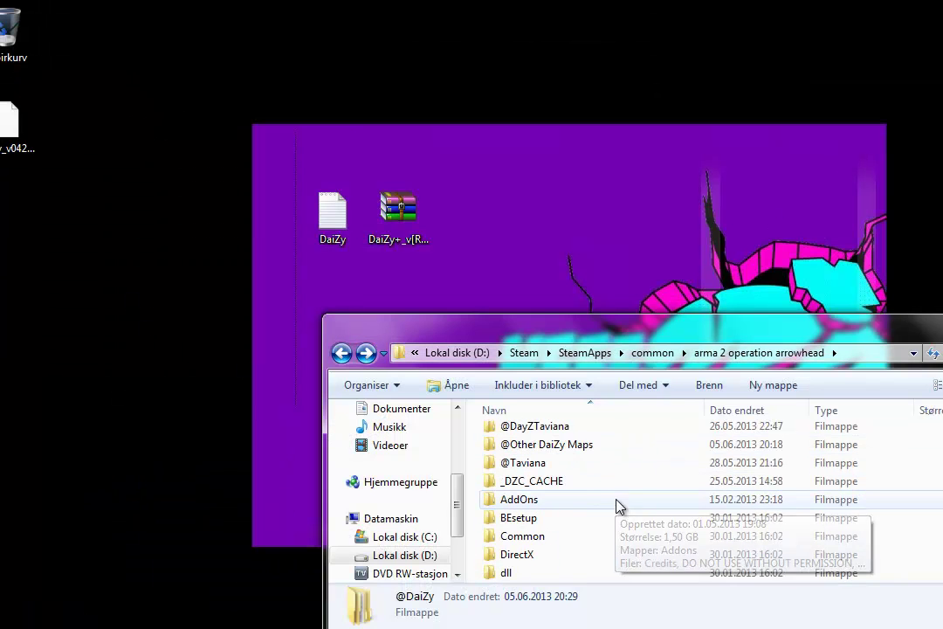
pyautogui.scroll(-2, 552, 511)
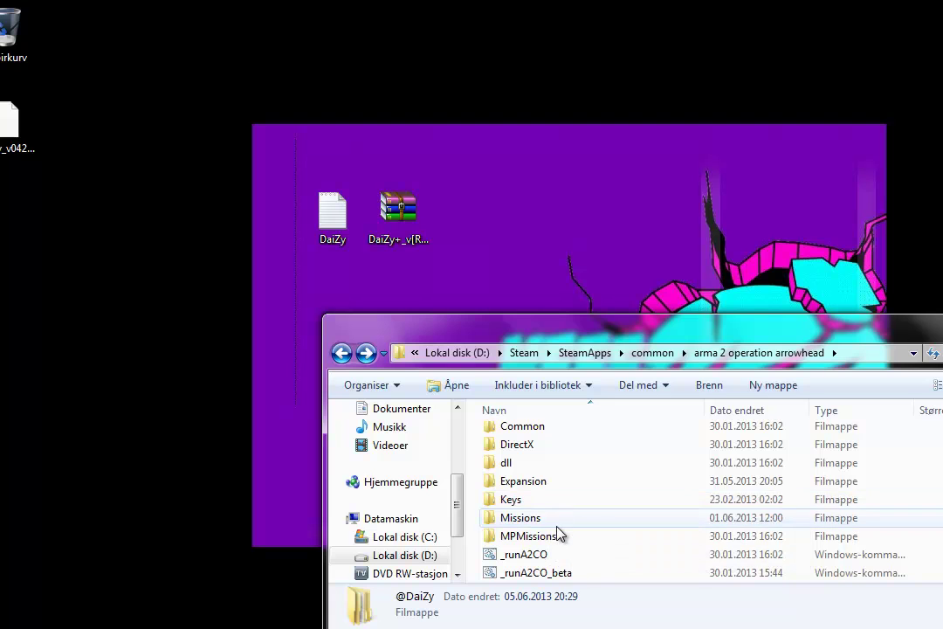
pyautogui.click(545, 537)
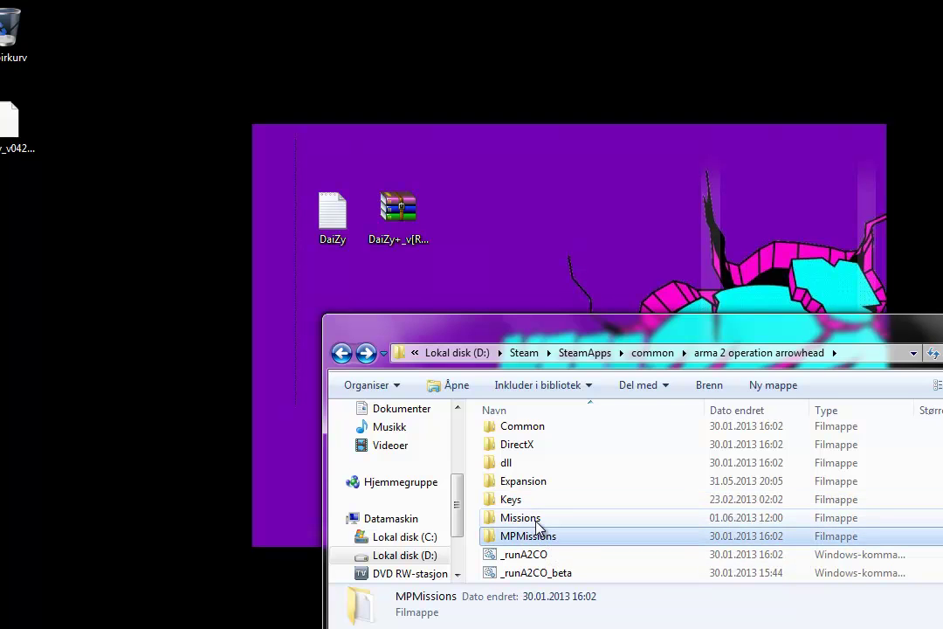
pyautogui.doubleClick(533, 519)
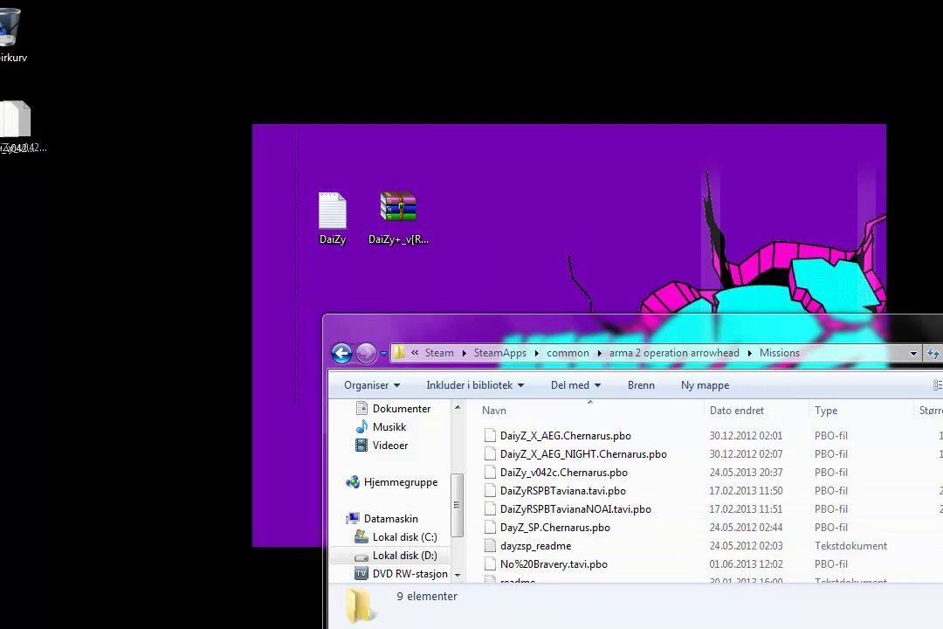
pyautogui.hotkey('ctrl', 'v')
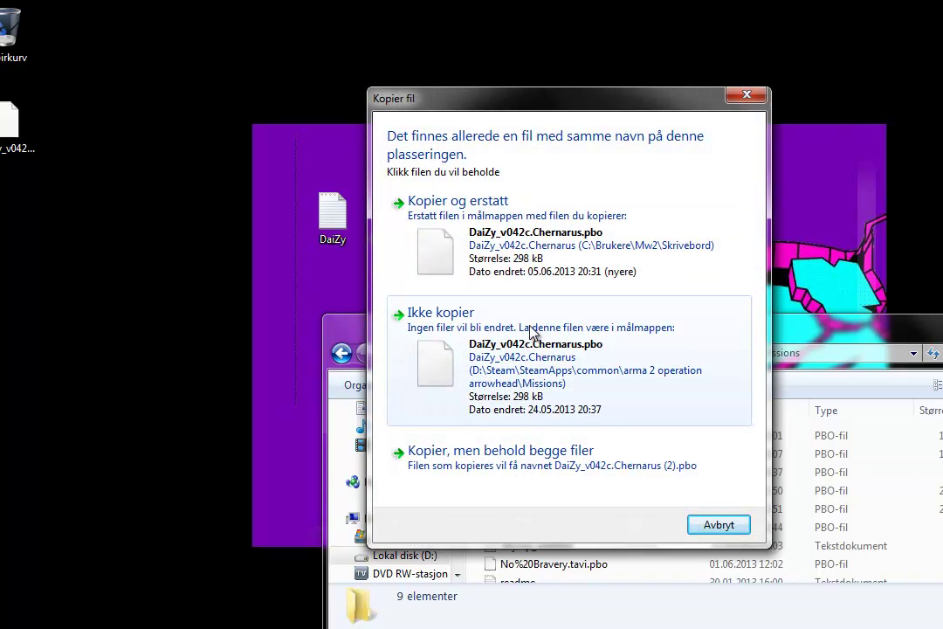
pyautogui.click(729, 526)
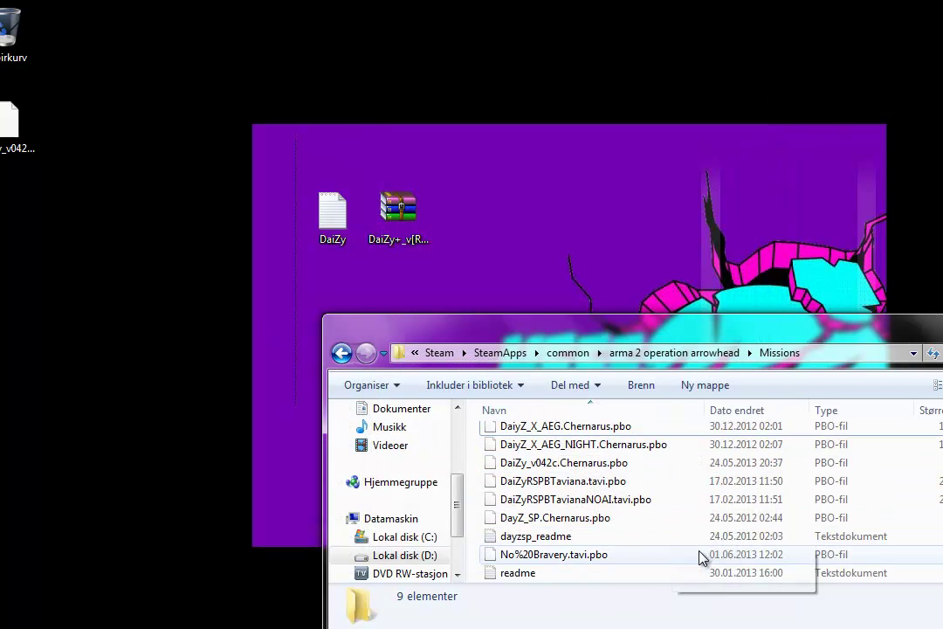
# Copy the existing DaiZy_v042c.Chernarus.pbo from Missions to the desktop, keeping both files, and replace the Missions copy with the downloaded one.
pyautogui.moveTo(603, 473); pyautogui.dragTo(592, 232)
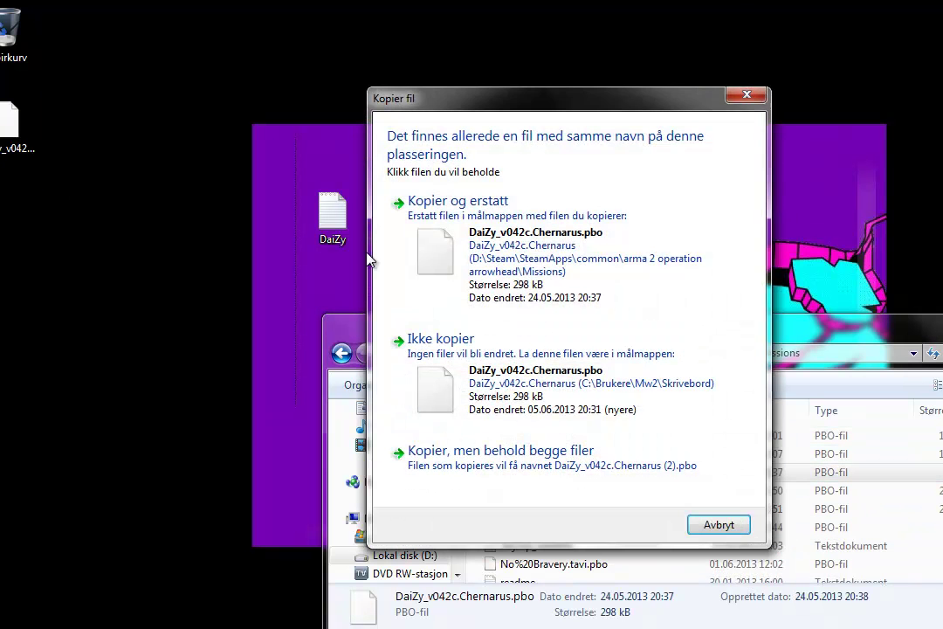
pyautogui.click(450, 447)
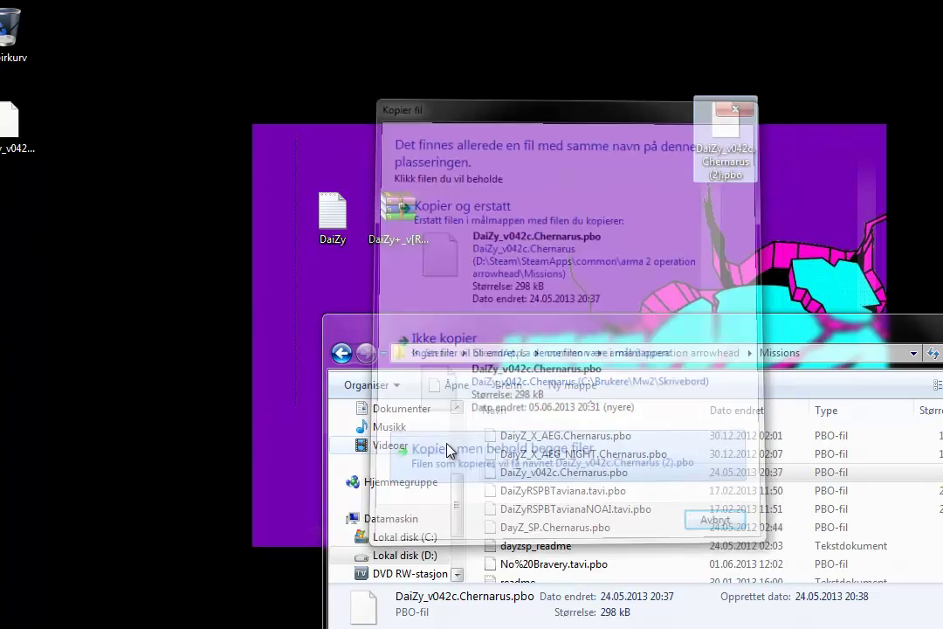
pyautogui.moveTo(37, 155); pyautogui.dragTo(542, 472)
pyautogui.click(428, 275)
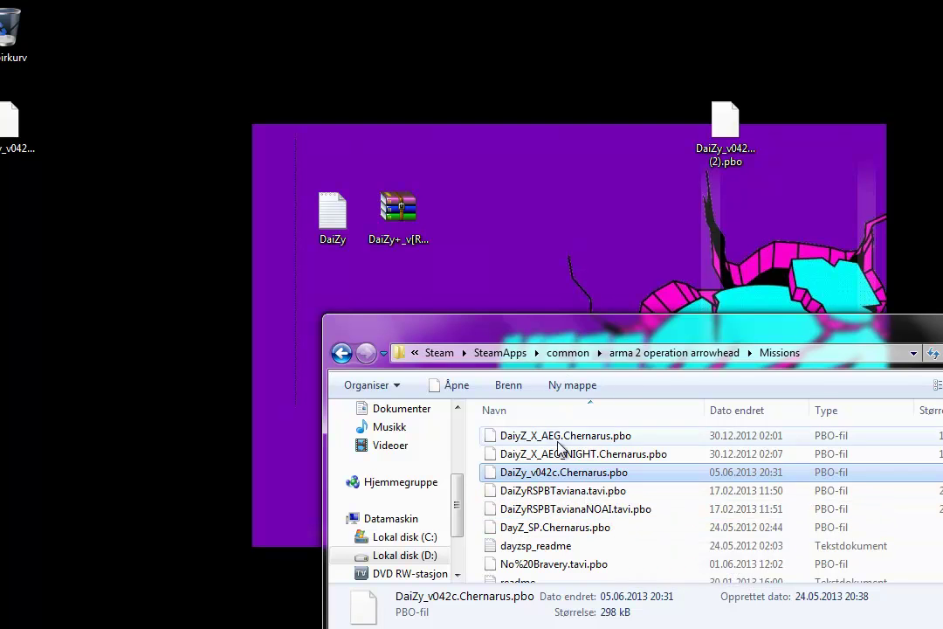
# Go up to the Steam folder on the D: drive, return to arma 2 operation arrowhead, and look through its program files.
pyautogui.press('BackSpace')
pyautogui.press('BackSpace')
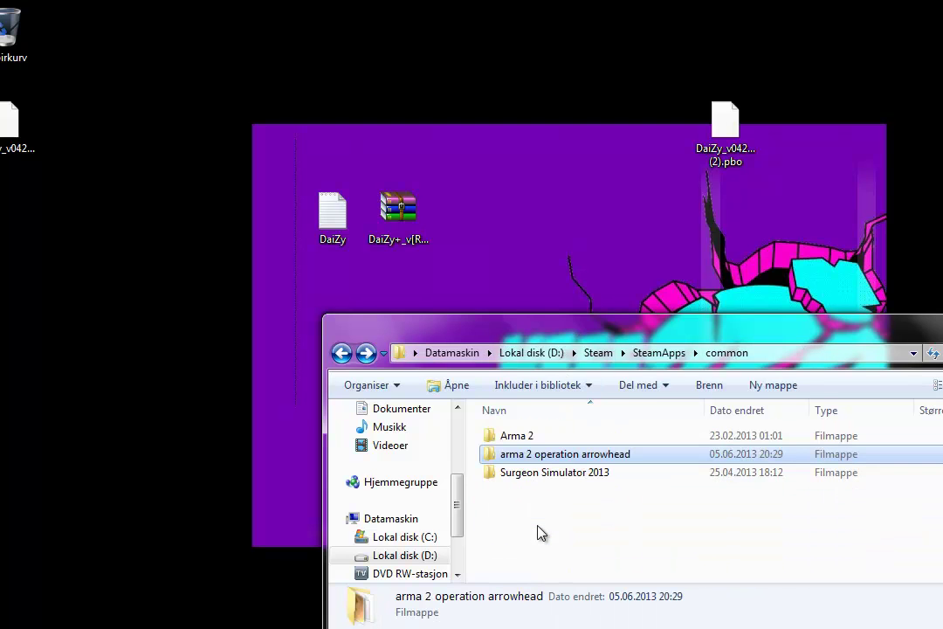
pyautogui.press('BackSpace')
pyautogui.press('BackSpace')
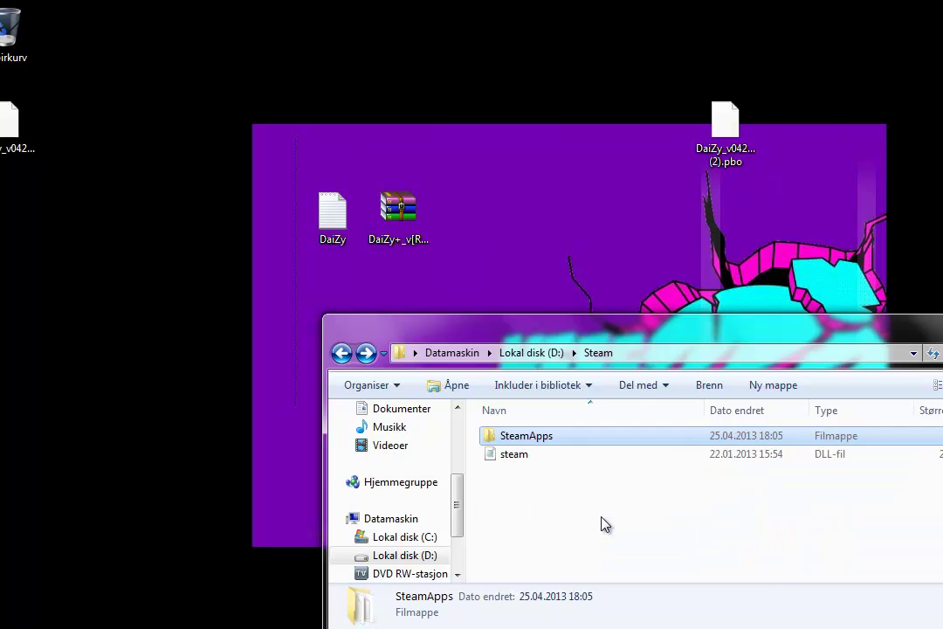
pyautogui.hotkey('alt', 'Right')
pyautogui.hotkey('alt', 'Right')
pyautogui.hotkey('alt', 'Right')
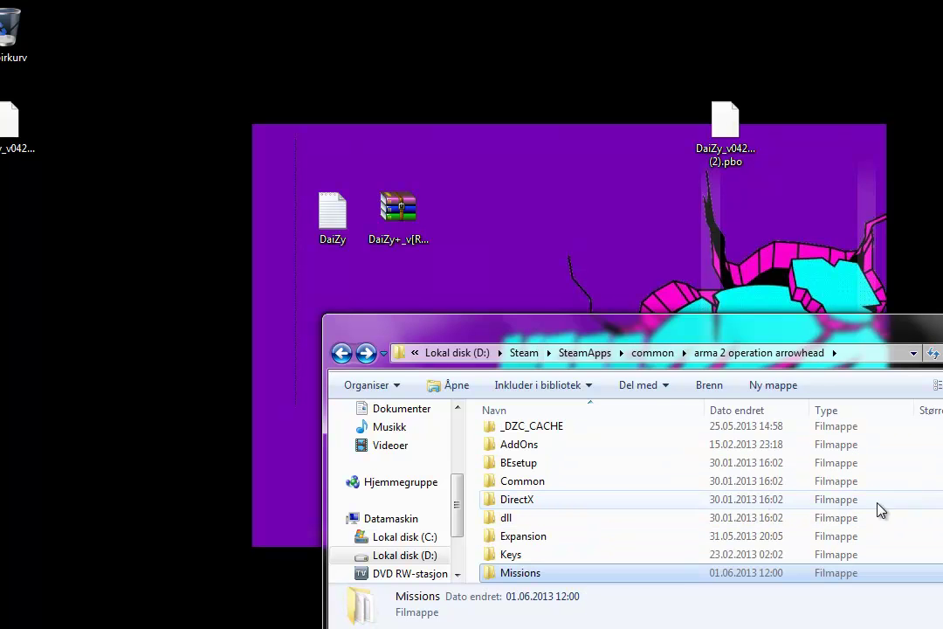
pyautogui.scroll(-8, 479, 539)
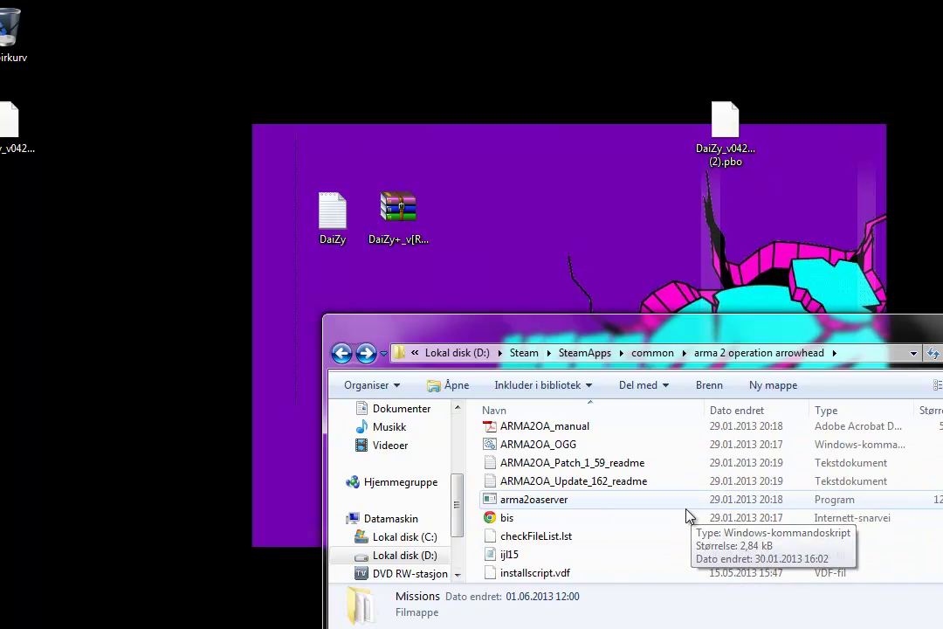
pyautogui.click(592, 503)
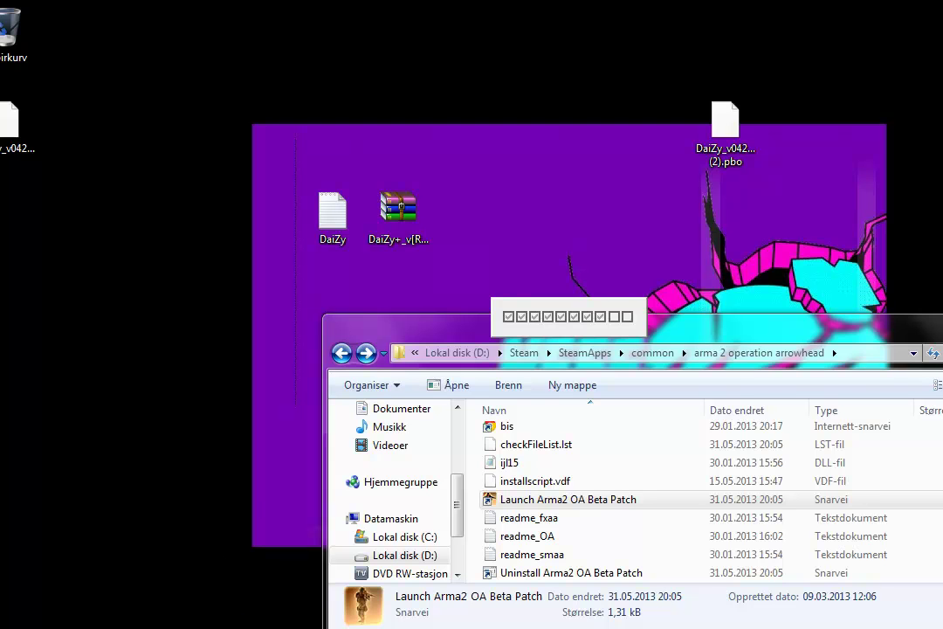
pyautogui.rightClick(259, 628)
pyautogui.click(259, 617)
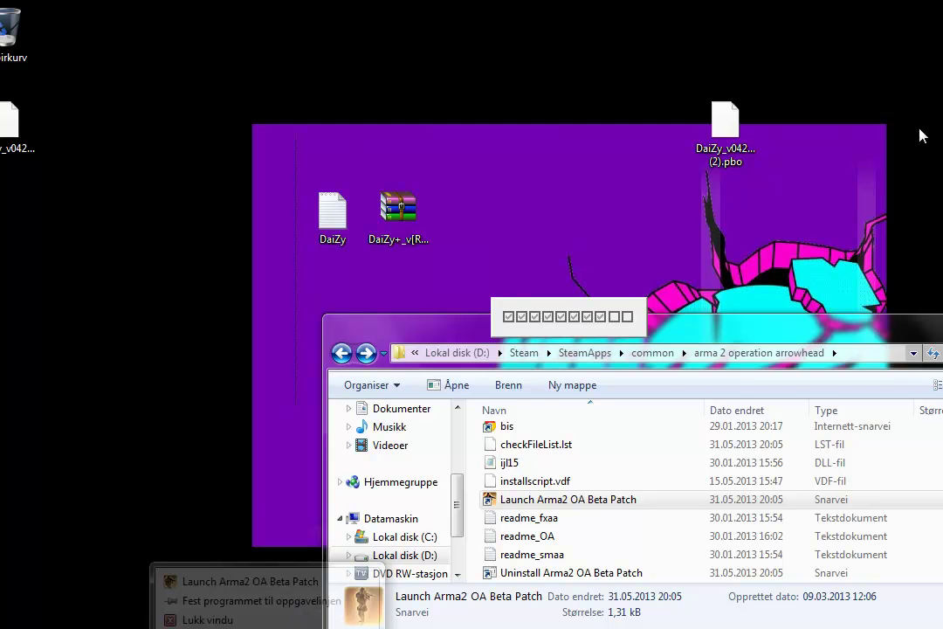
pyautogui.rightClick(561, 505)
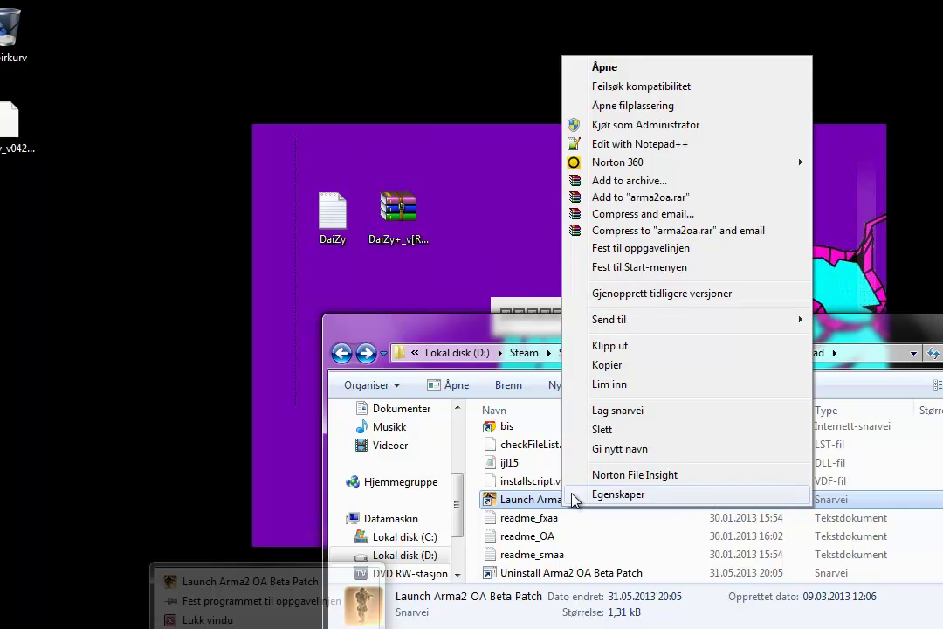
pyautogui.click(610, 498)
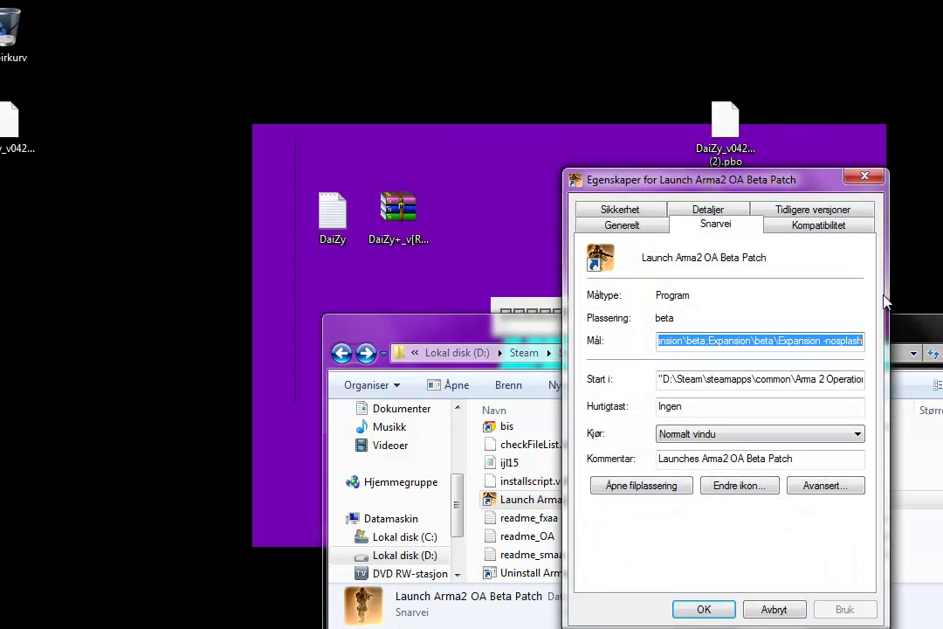
pyautogui.press('Escape')
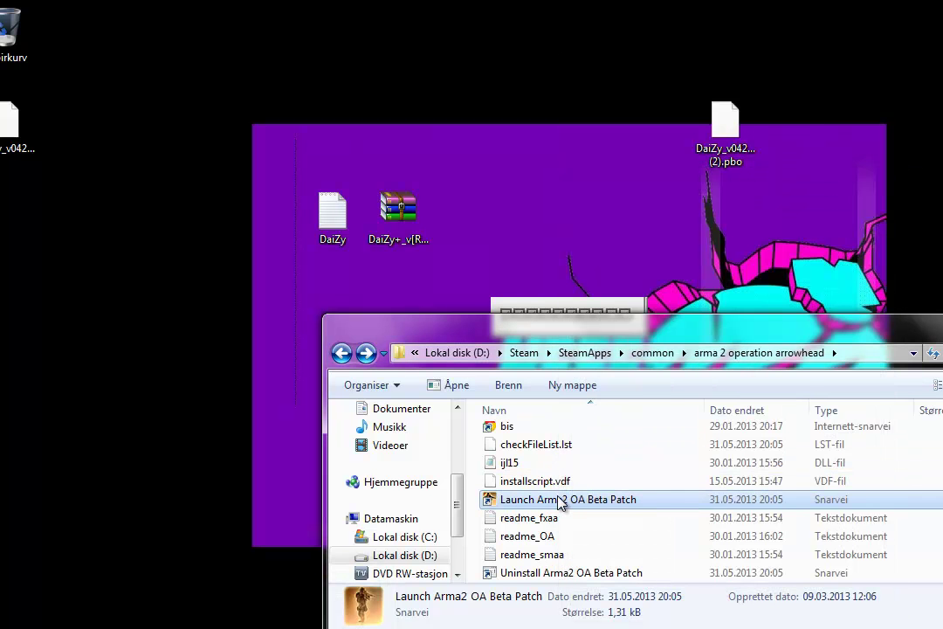
# Copy the Launch Arma2 OA Beta Patch shortcut from arma 2 operation arrowhead to the desktop and place it beside the DaiZy+ archive.
pyautogui.rightClick(562, 499)
pyautogui.click(617, 363)
pyautogui.click(584, 231)
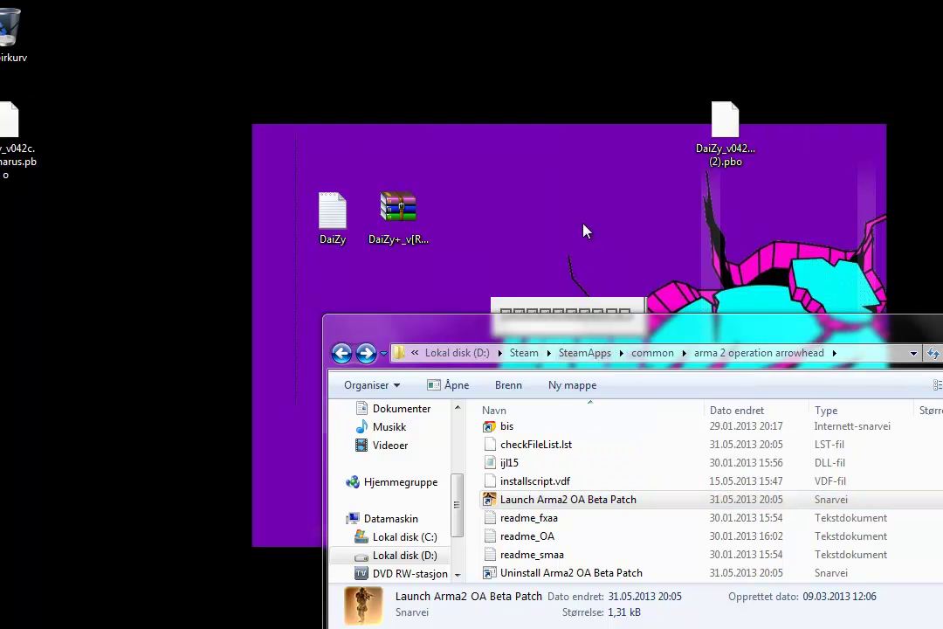
pyautogui.rightClick(585, 231)
pyautogui.click(603, 288)
pyautogui.moveTo(616, 122); pyautogui.dragTo(474, 222)
pyautogui.click(537, 245)
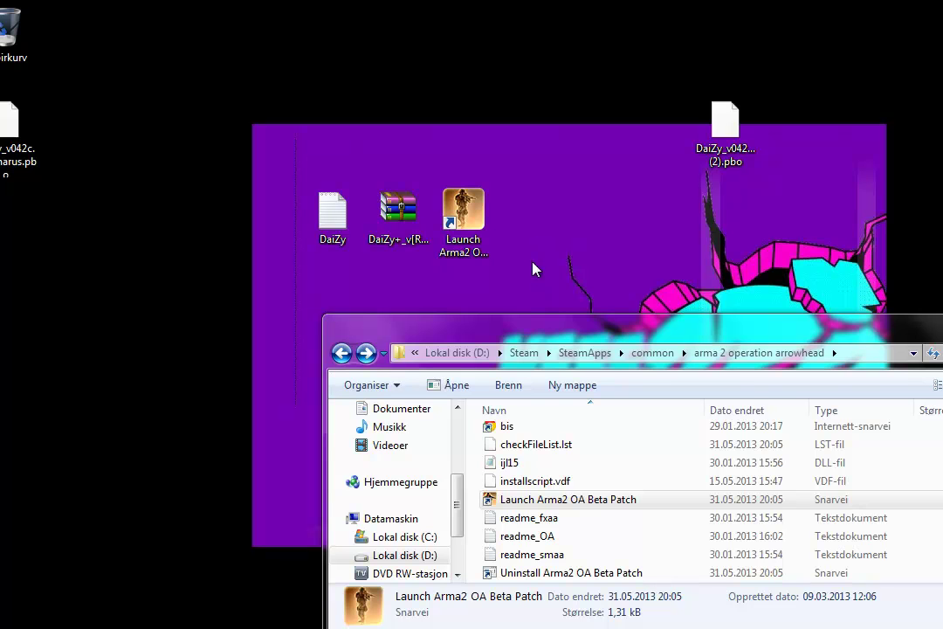
pyautogui.hotkey('alt', 'Tab')
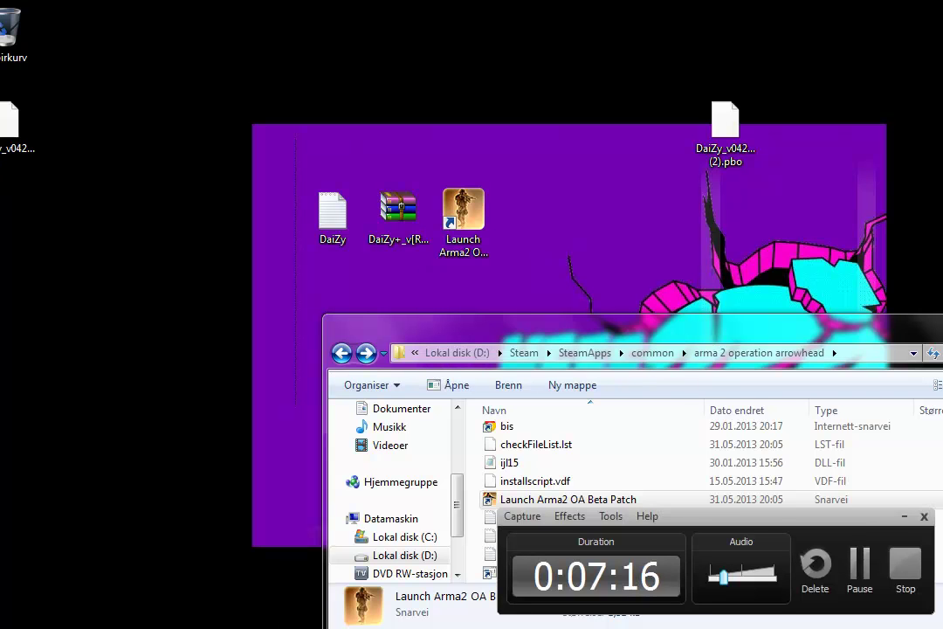
pyautogui.rightClick(237, 628)
pyautogui.click(237, 614)
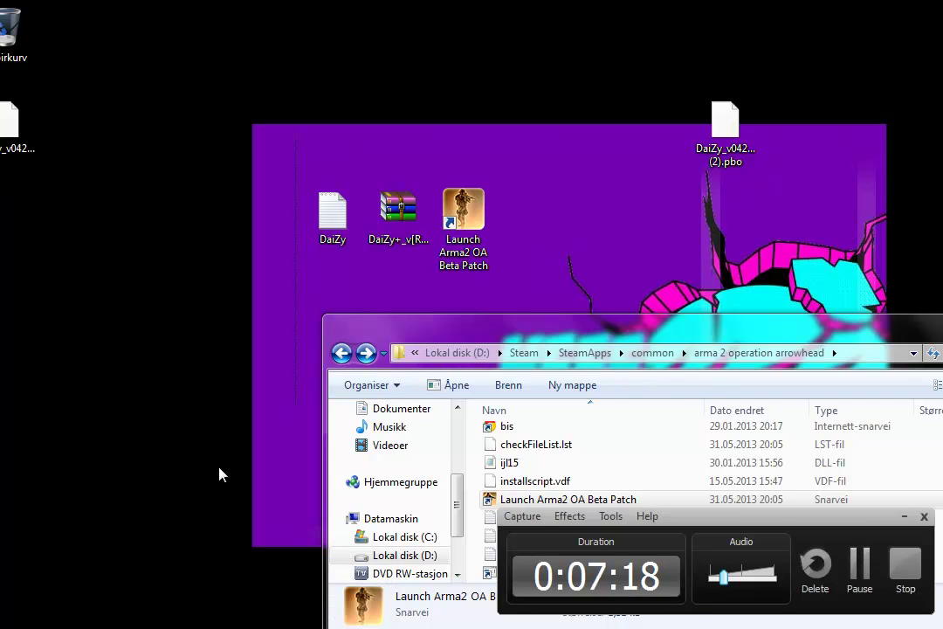
pyautogui.hotkey('alt', 'Tab')
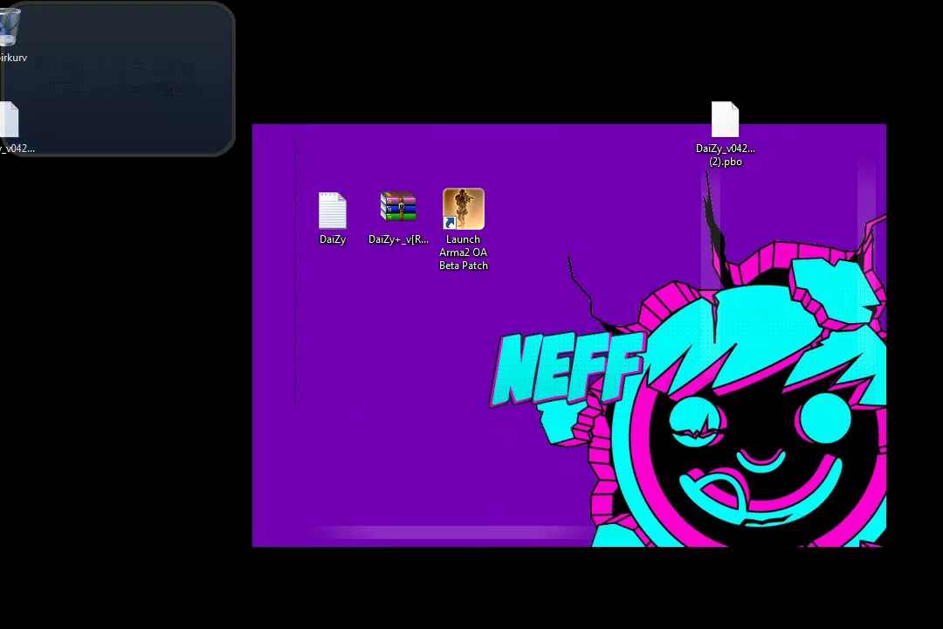
pyautogui.rightClick(253, 626)
pyautogui.click(248, 611)
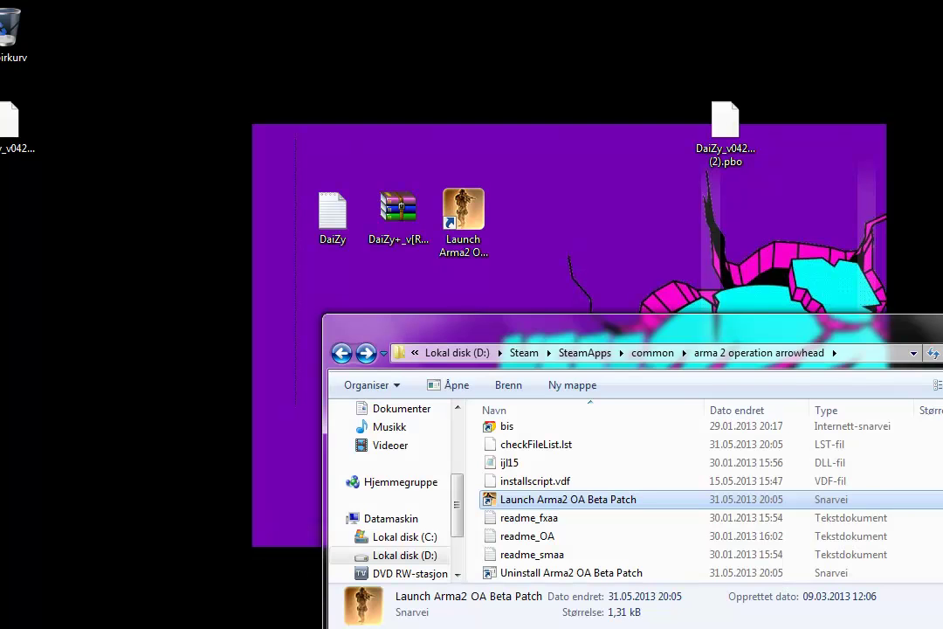
# Rename the desktop copy of the Launch Arma2 OA Beta Patch shortcut as Chearanananannaa and close the arma 2 operation arrowhead folder.
pyautogui.click(463, 215)
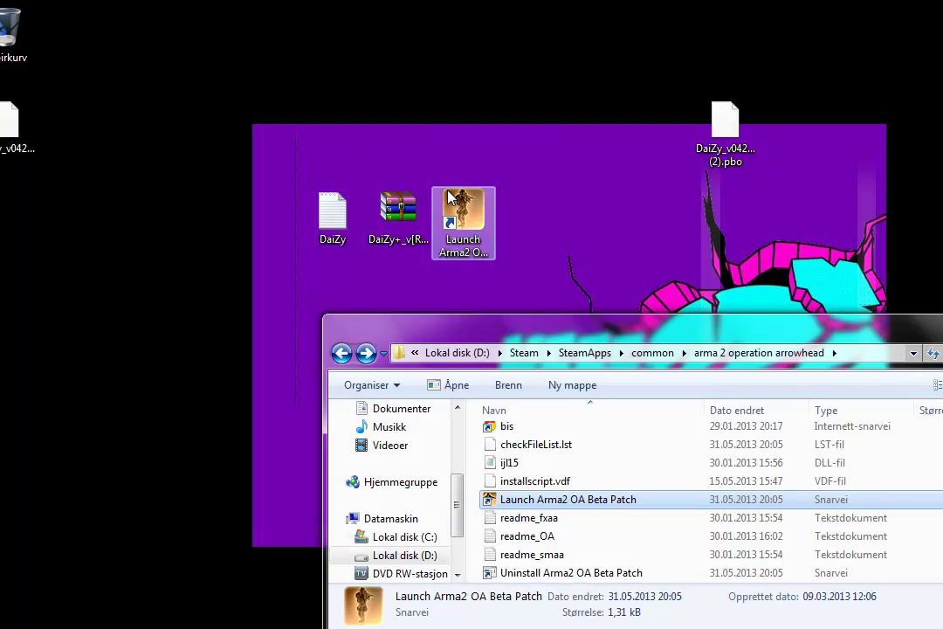
pyautogui.rightClick(479, 253)
pyautogui.click(777, 194)
pyautogui.click(476, 263)
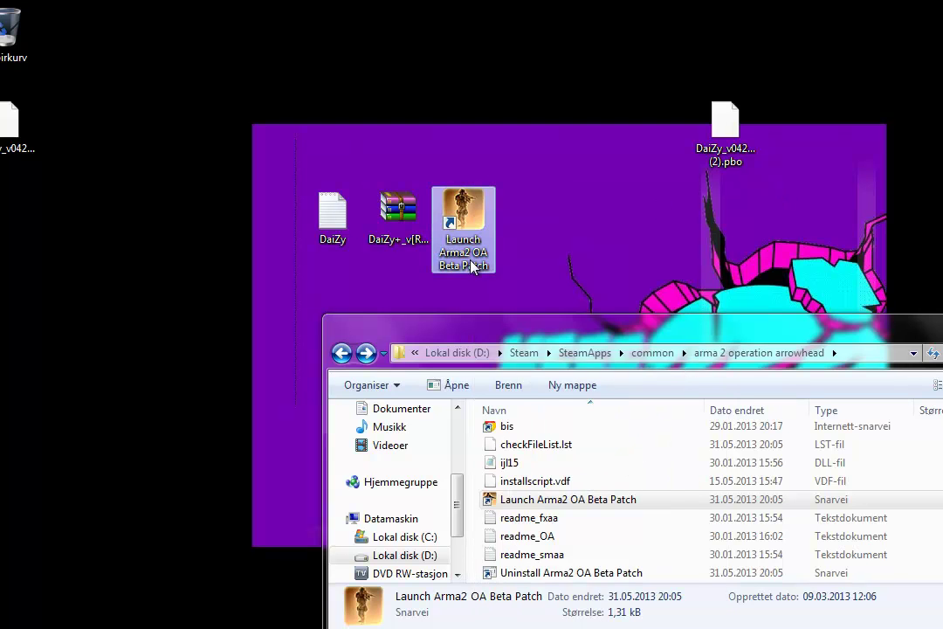
pyautogui.click(476, 264)
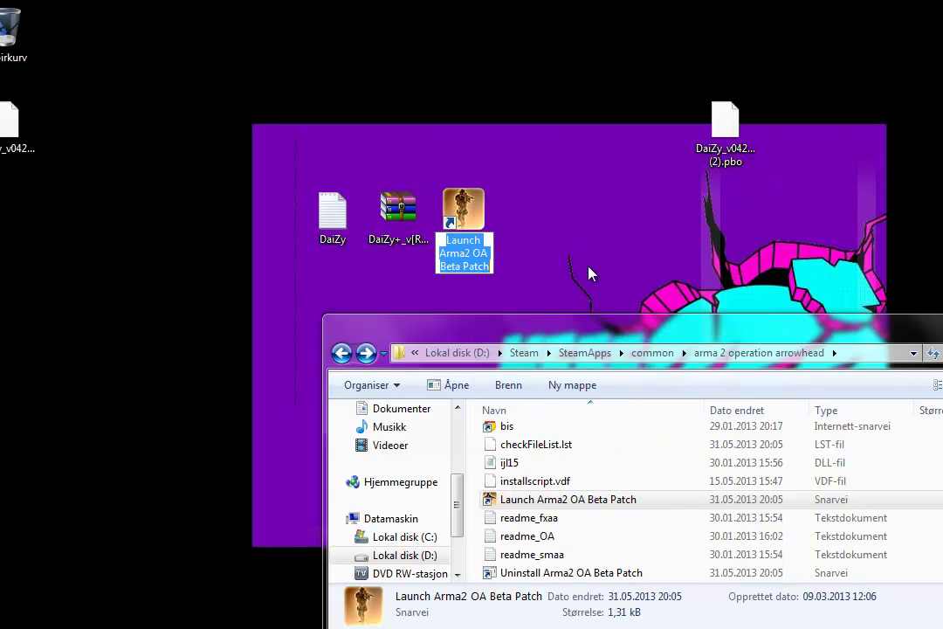
pyautogui.write('Chear')
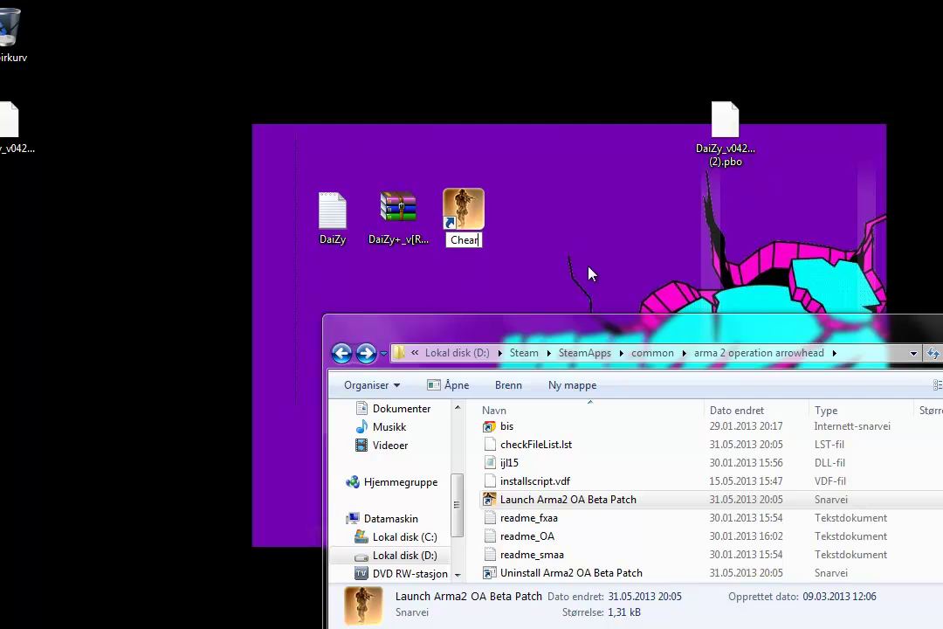
pyautogui.write('anananannaa')
pyautogui.press('Return')
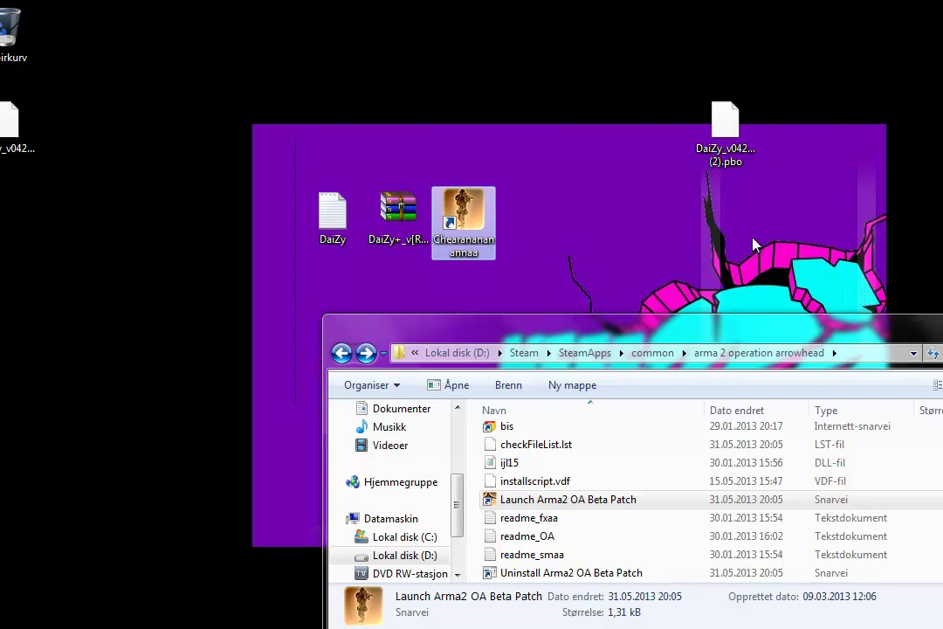
pyautogui.hotkey('alt', 'F4')
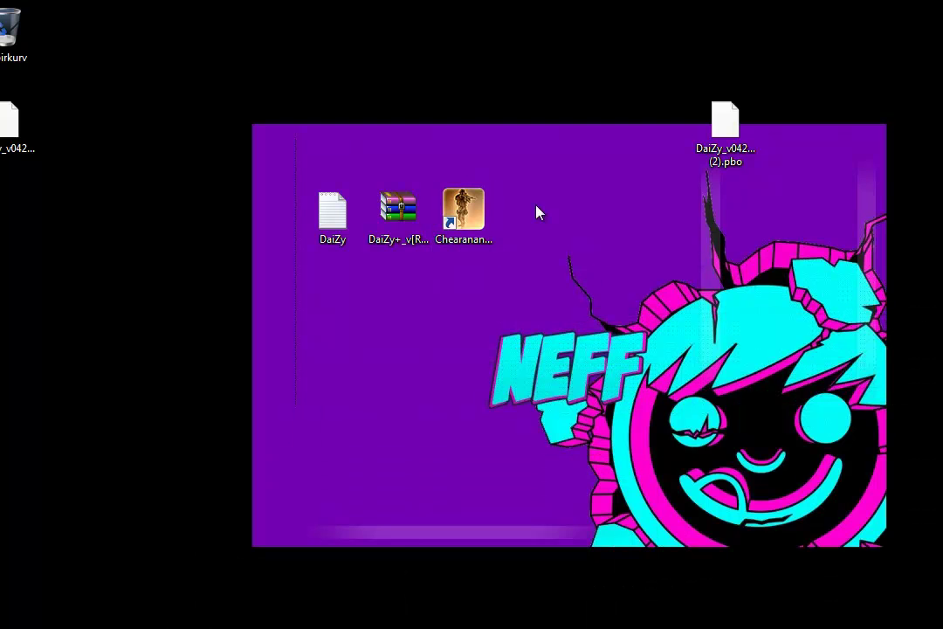
pyautogui.rightClick(489, 249)
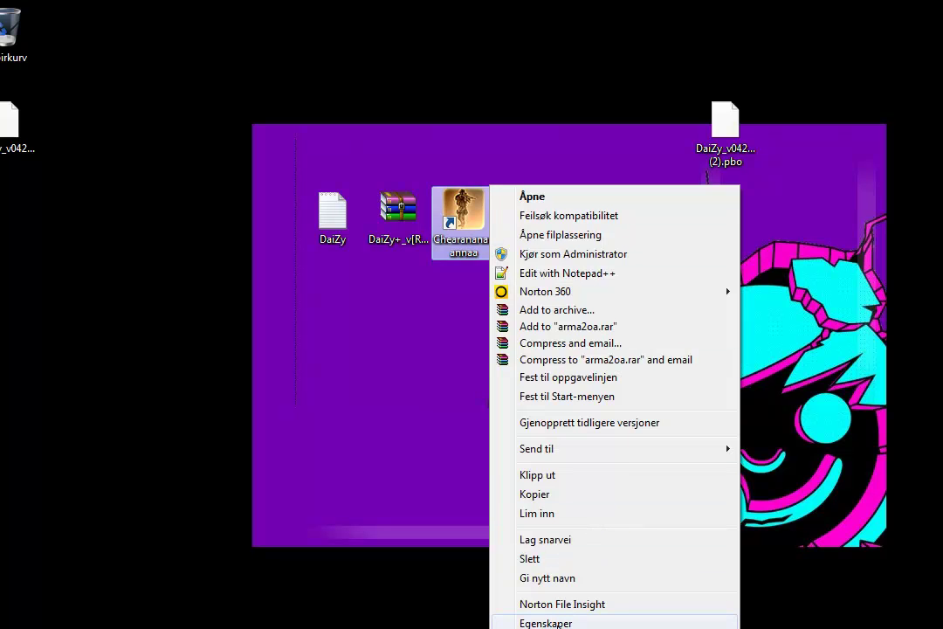
pyautogui.click(546, 623)
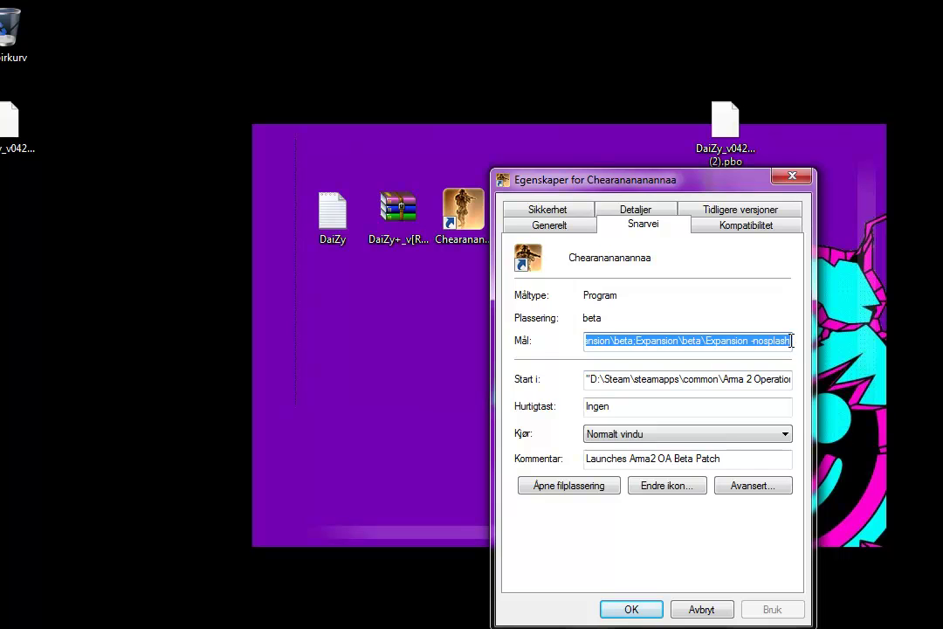
pyautogui.click(791, 340)
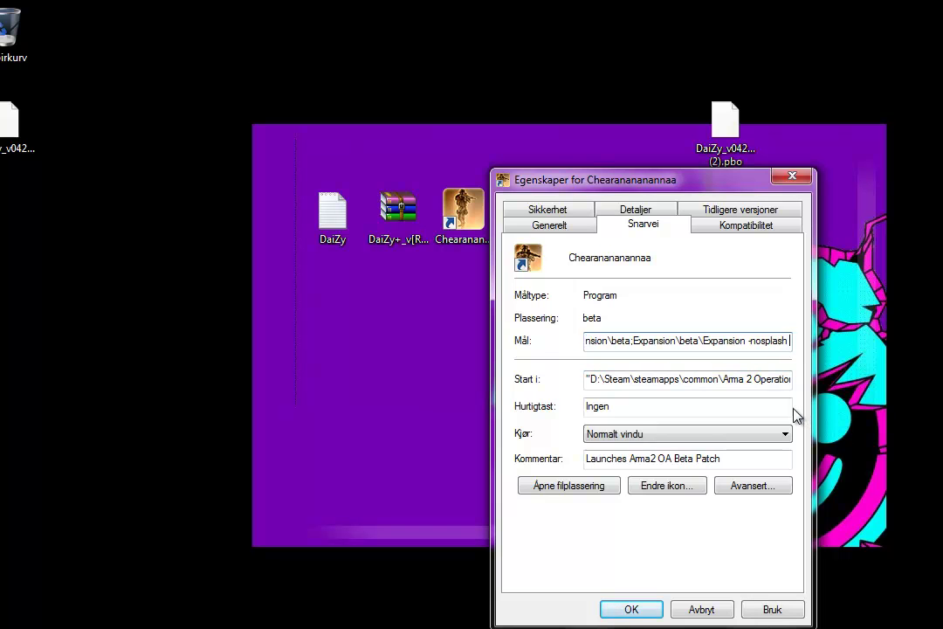
pyautogui.doubleClick(332, 214)
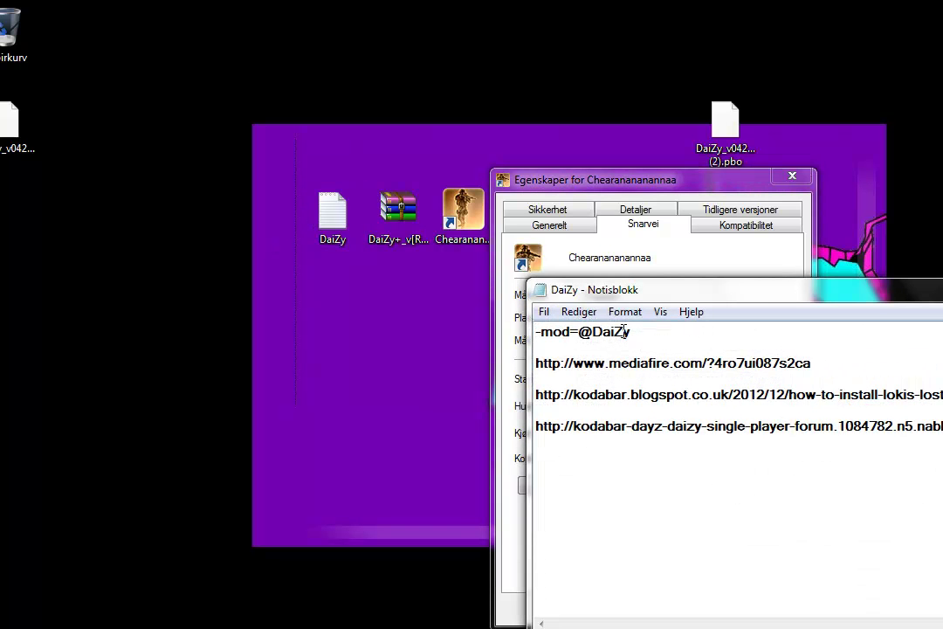
pyautogui.moveTo(632, 332); pyautogui.dragTo(535, 332)
pyautogui.hotkey('ctrl', 'c')
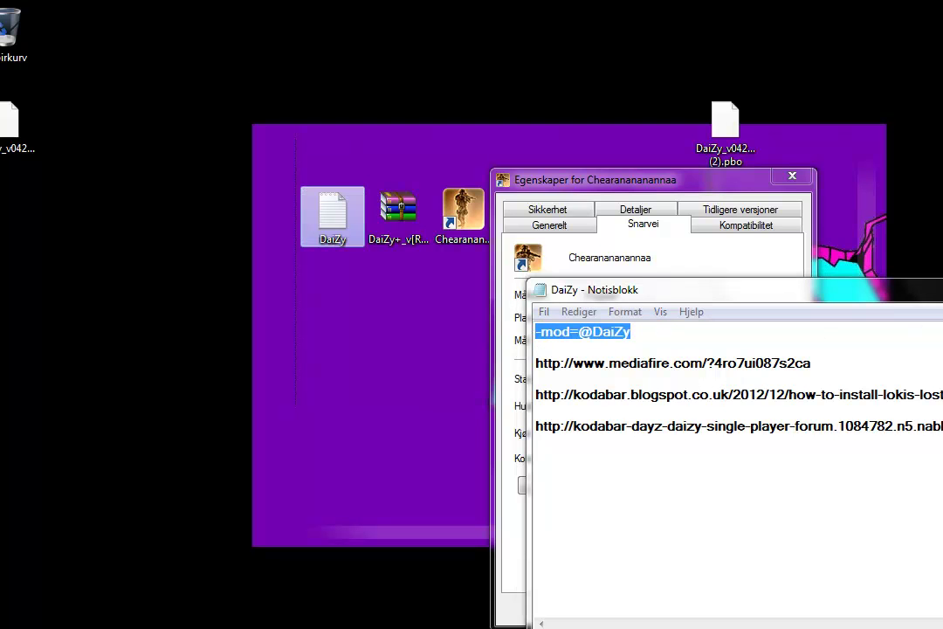
pyautogui.hotkey('alt', 'F4')
pyautogui.click(789, 341)
pyautogui.hotkey('ctrl', 'v')
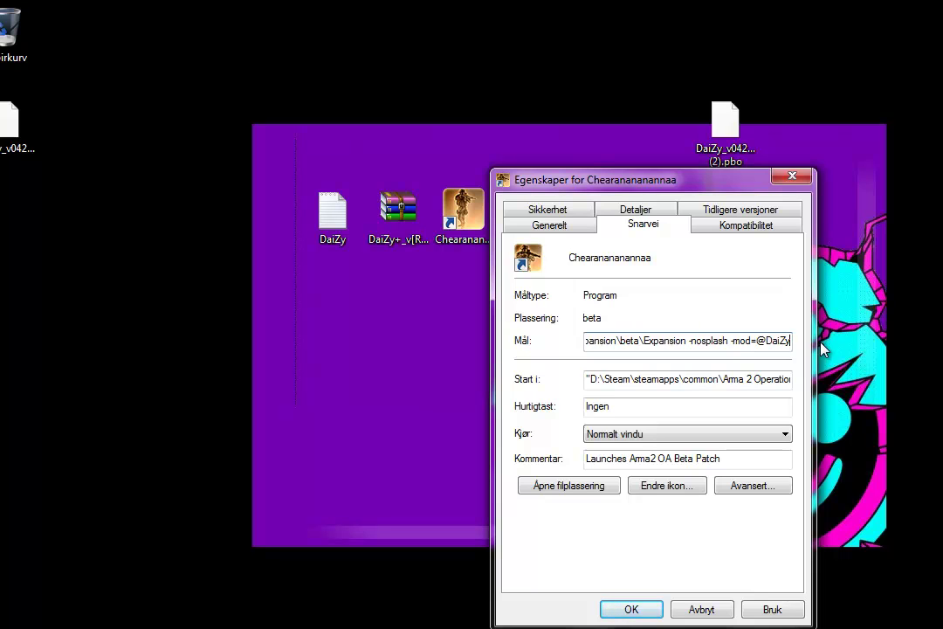
pyautogui.click(645, 611)
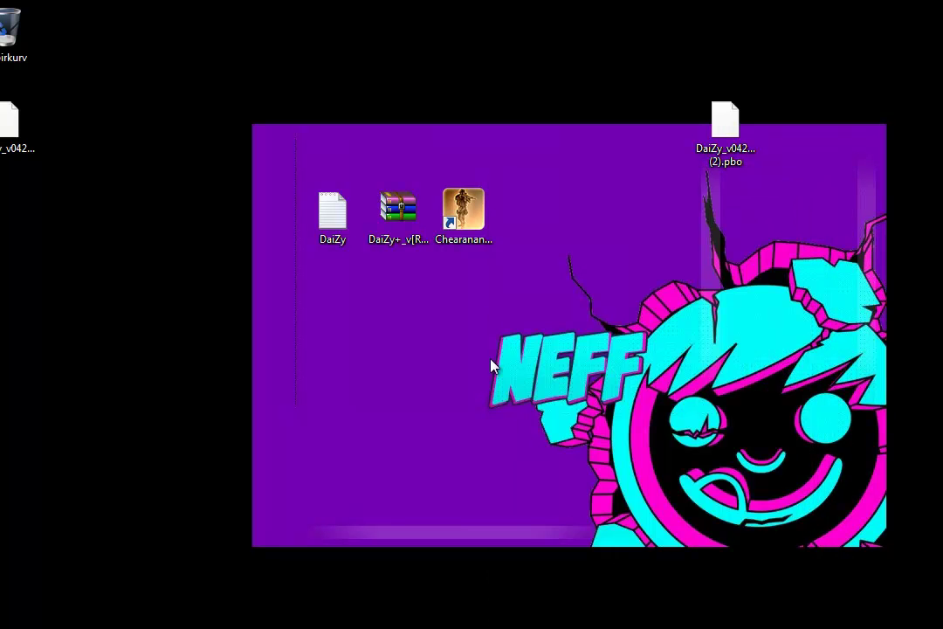
# Change the Chearanananannaa shortcut's icon to the round black knight emblem from arma2oa.exe.
pyautogui.rightClick(464, 209)
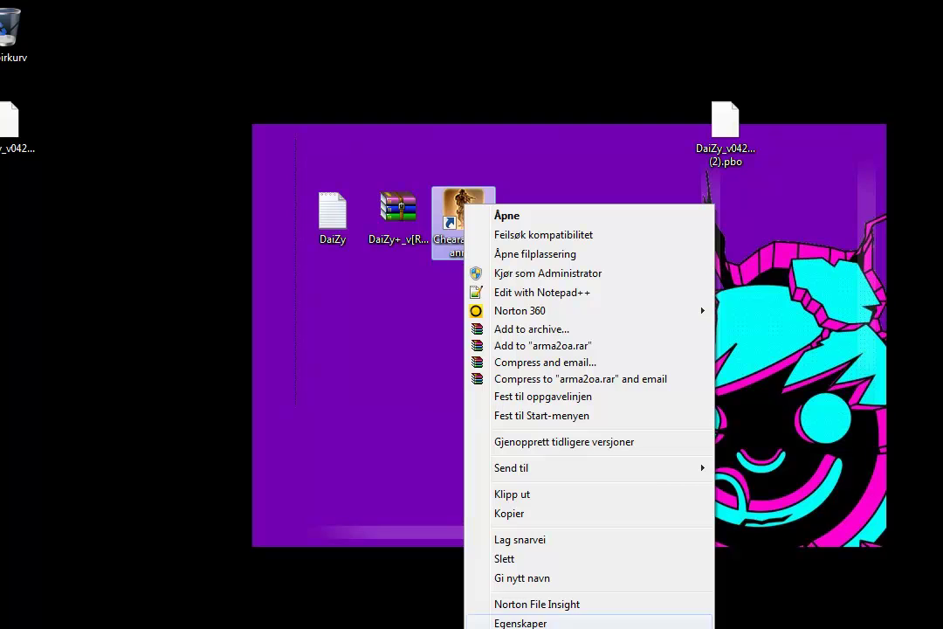
pyautogui.click(524, 623)
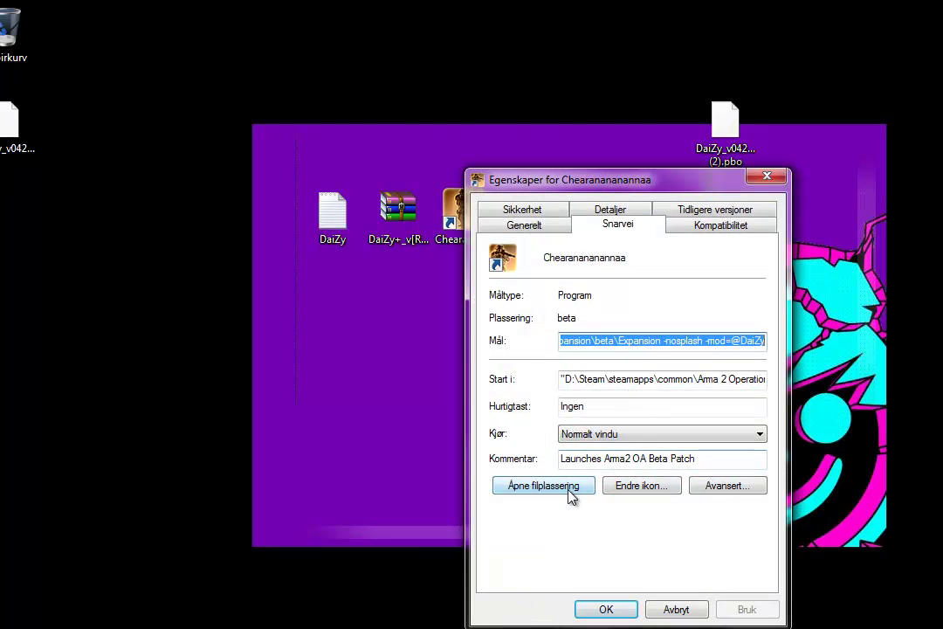
pyautogui.click(635, 490)
pyautogui.click(594, 372)
pyautogui.click(620, 363)
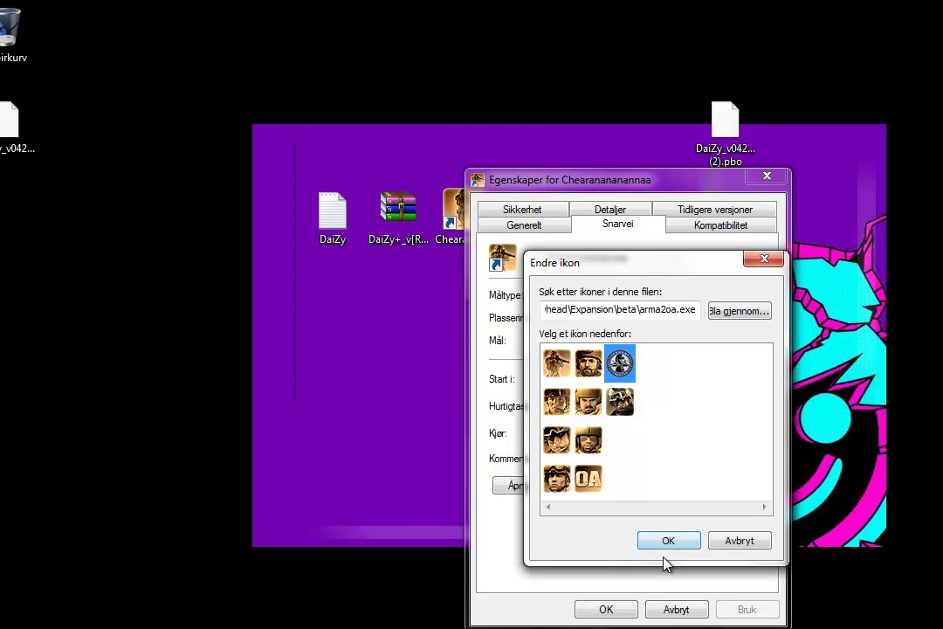
pyautogui.click(669, 543)
pyautogui.click(631, 614)
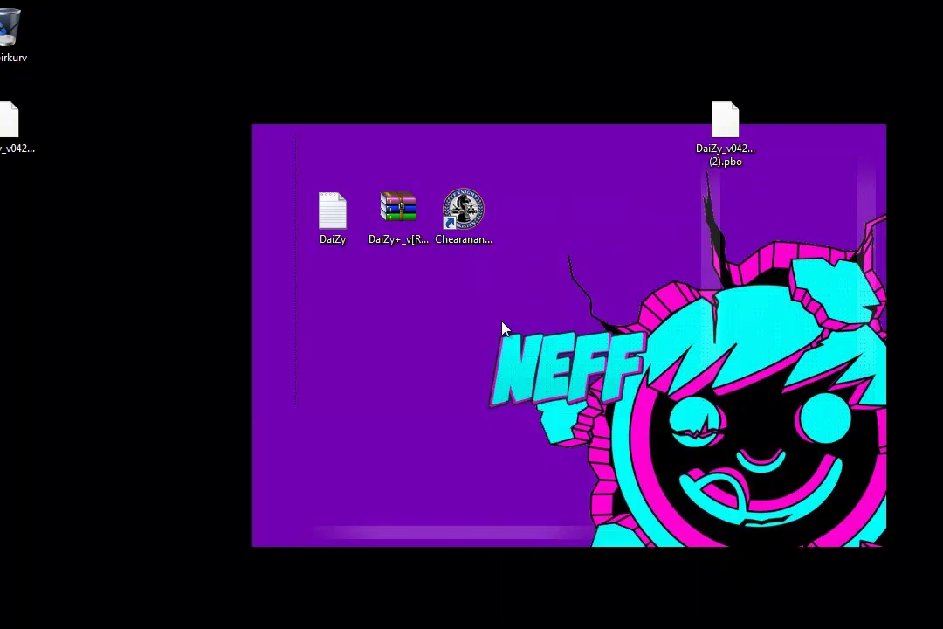
# Start the modded game from the Chearanananannaa desktop shortcut.
pyautogui.click(402, 533)
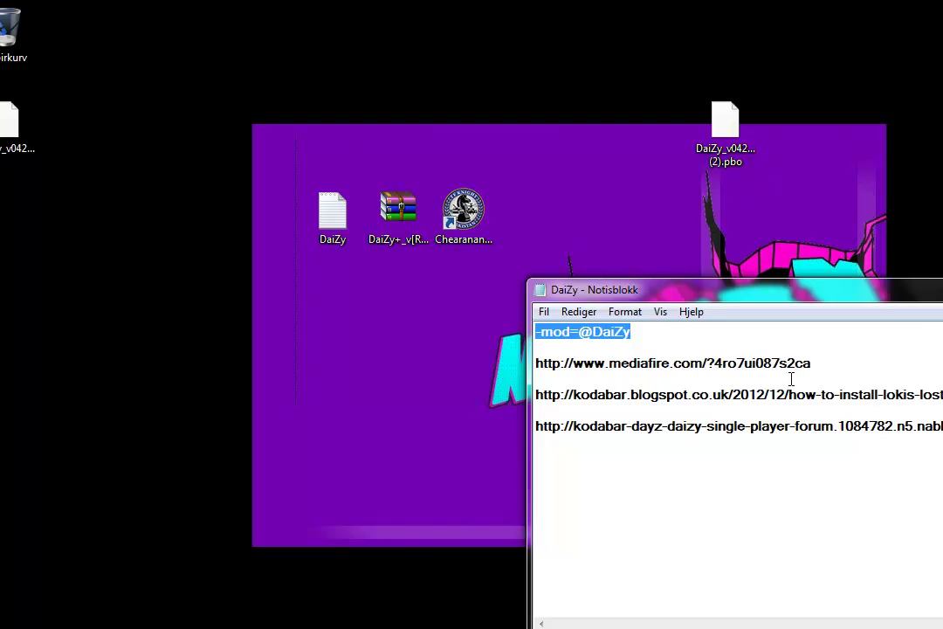
pyautogui.click(463, 210)
pyautogui.click(617, 276)
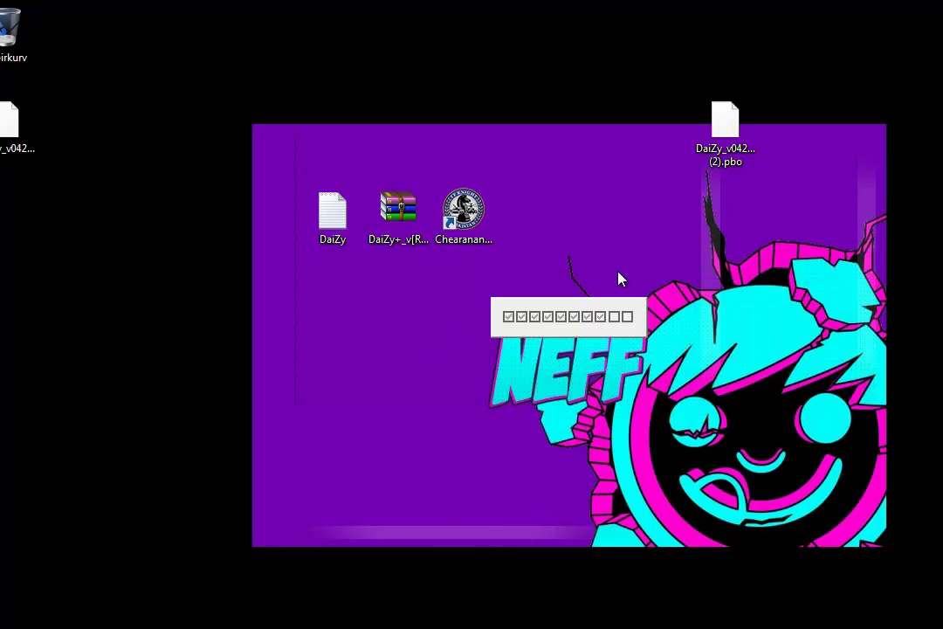